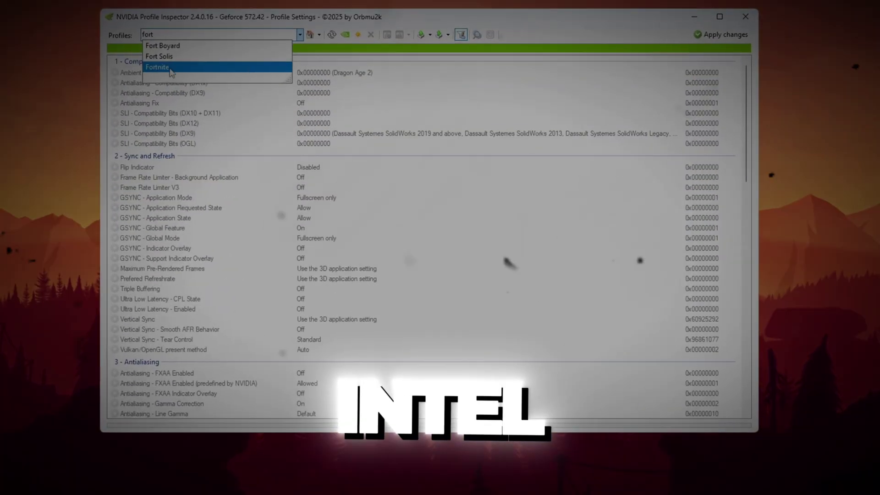
Step: Set the GTX 1650 SUPER's interrupt priority in the MSI mode utility
{"action": "left_click", "coordinate": [446, 33]}
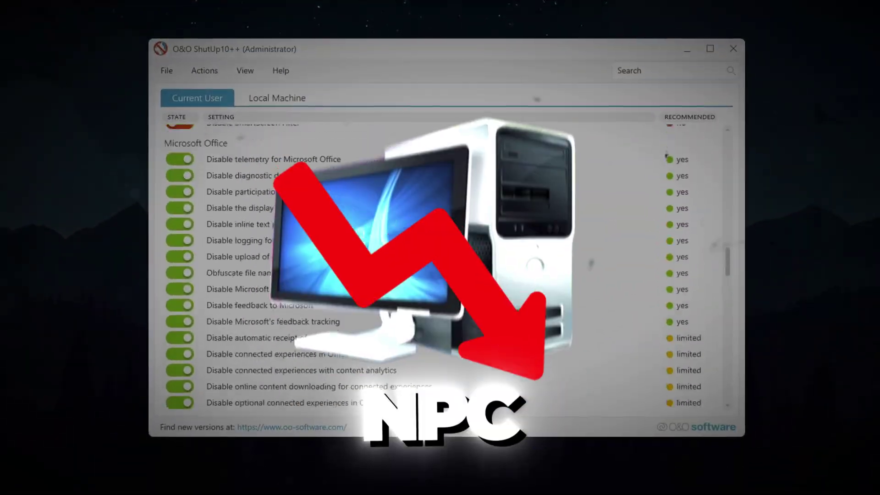
{"action": "scroll", "coordinate": [459, 275], "scroll_direction": "down", "scroll_amount": 2}
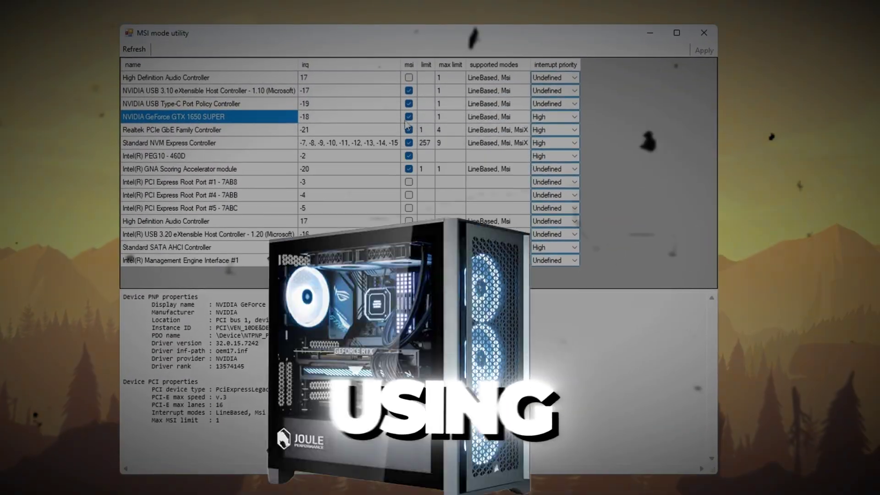
{"action": "left_click", "coordinate": [555, 116]}
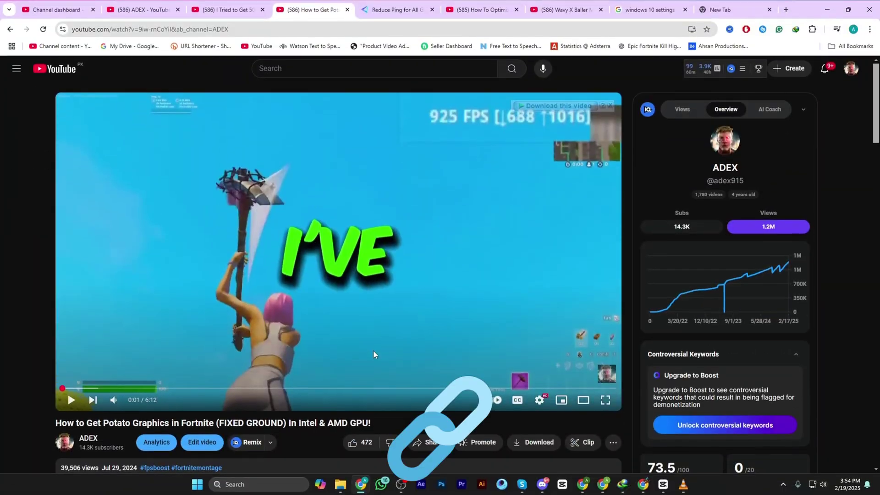
{"action": "scroll", "coordinate": [372, 348], "scroll_direction": "down", "scroll_amount": 3}
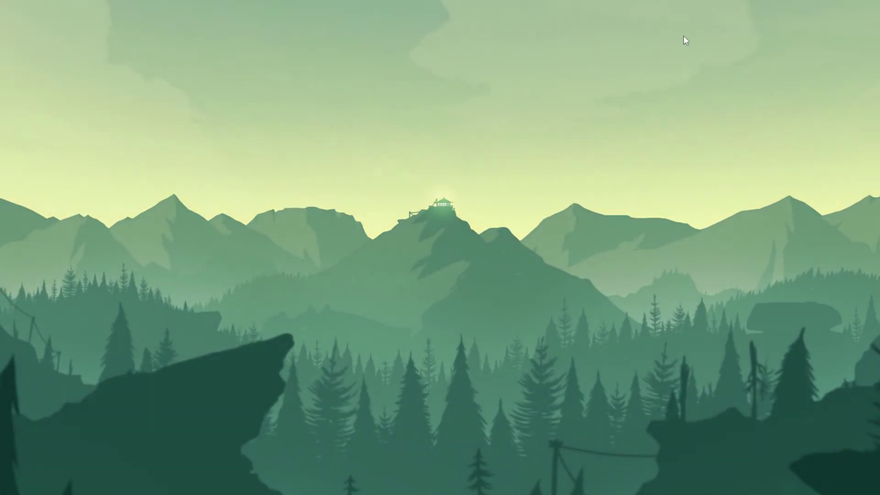
Step: Launch the Local Group Policy Editor with gpedit.msc from the Run box
{"action": "key", "text": "super+r"}
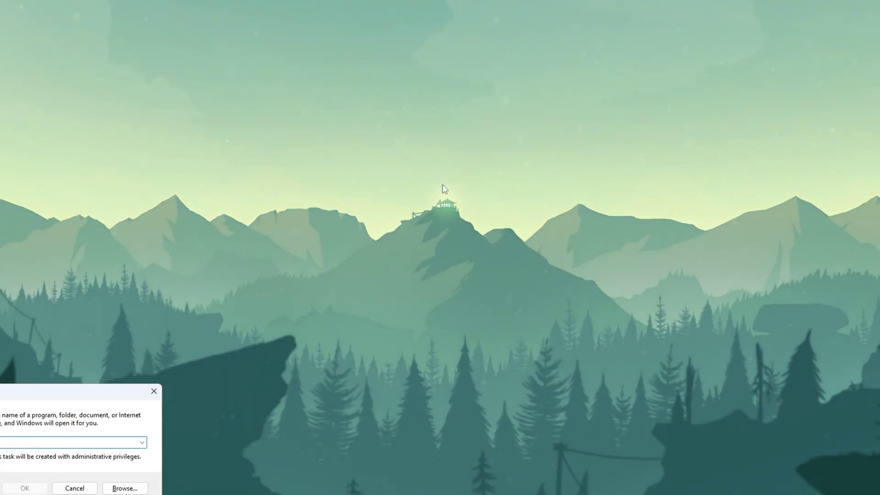
{"action": "type", "text": "gpedit"}
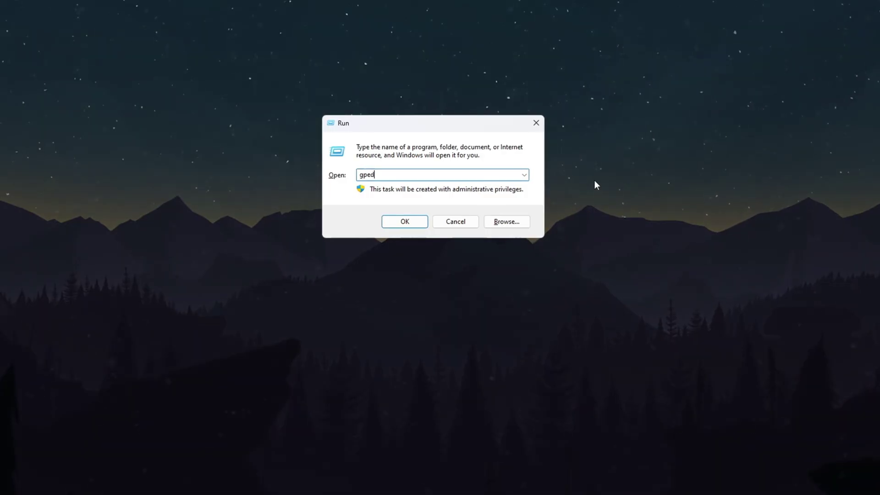
{"action": "type", "text": ".msc"}
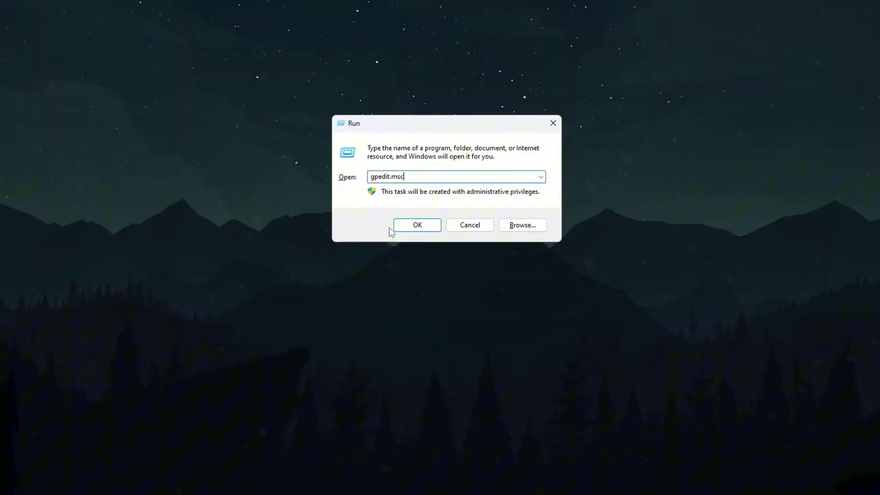
{"action": "left_click", "coordinate": [425, 227]}
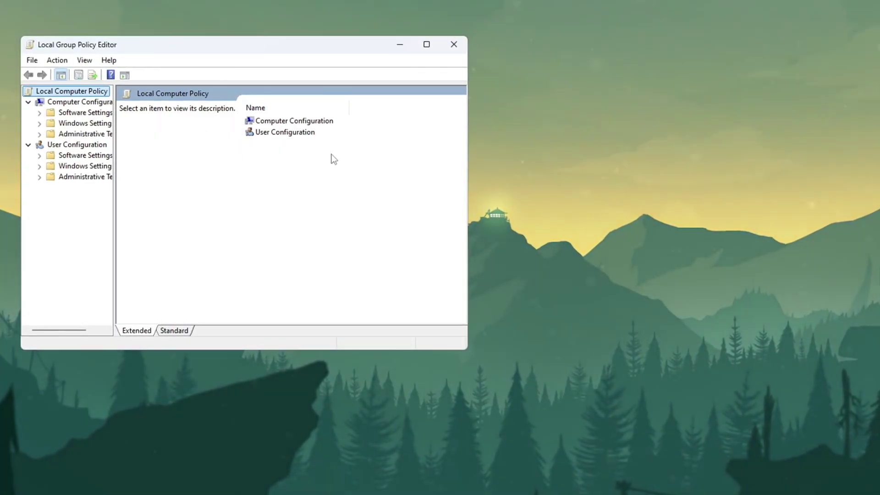
Step: Expand Computer Configuration > Administrative Templates > System
{"action": "left_click", "coordinate": [293, 121]}
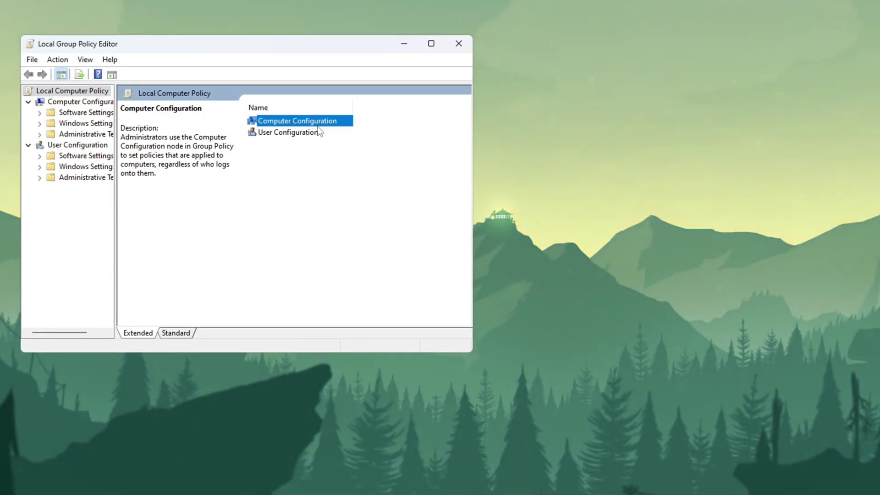
{"action": "double_click", "coordinate": [292, 122]}
{"action": "left_click", "coordinate": [288, 146]}
{"action": "double_click", "coordinate": [287, 145]}
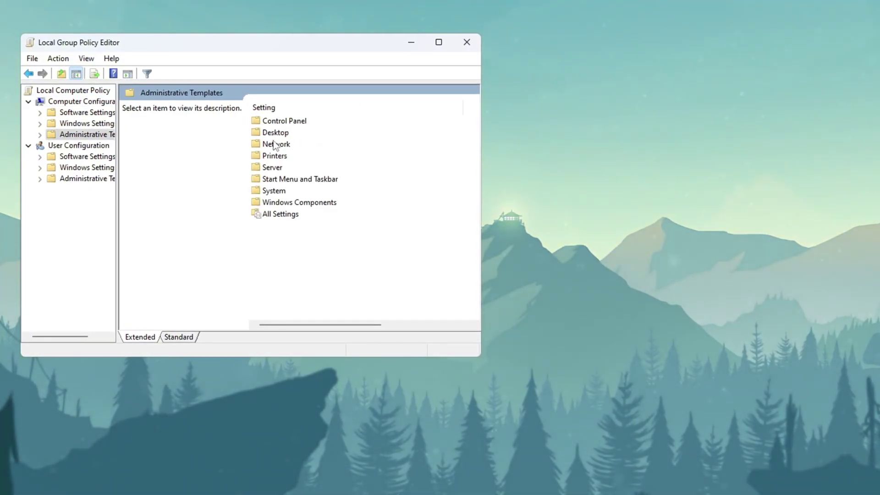
{"action": "double_click", "coordinate": [278, 195]}
{"action": "scroll", "coordinate": [293, 211], "scroll_direction": "down", "scroll_amount": 8}
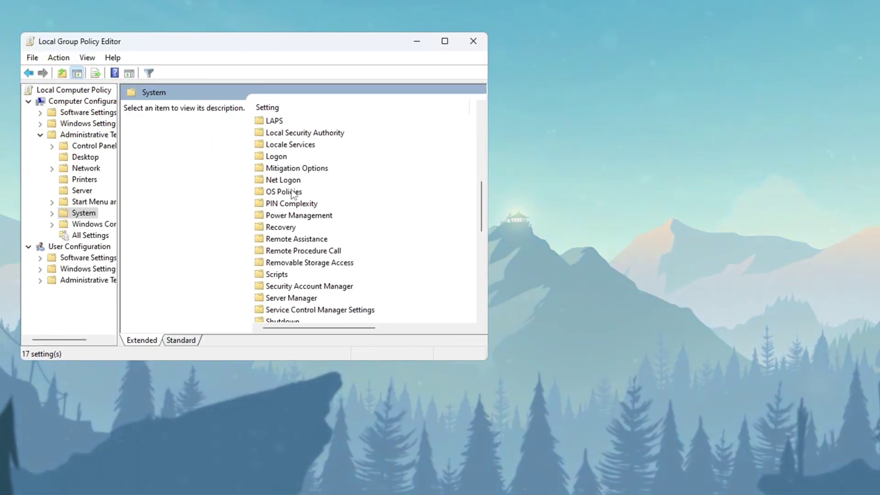
Step: Open Power Management > Power Throttling Settings and select Turn off Power Throttling
{"action": "left_click", "coordinate": [300, 216]}
{"action": "double_click", "coordinate": [300, 216]}
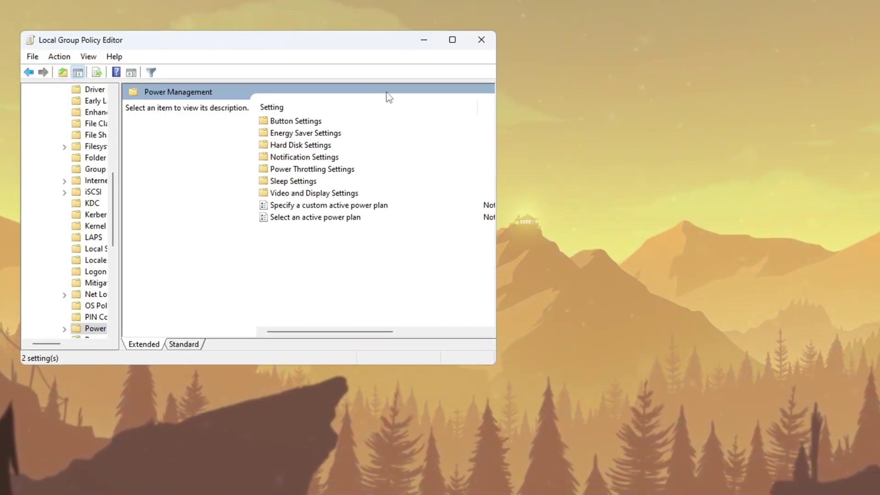
{"action": "left_click", "coordinate": [356, 169]}
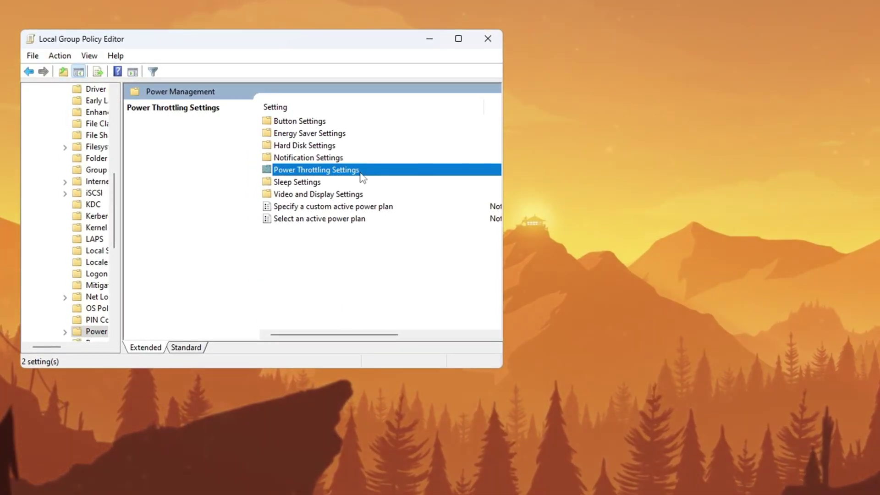
{"action": "double_click", "coordinate": [302, 170]}
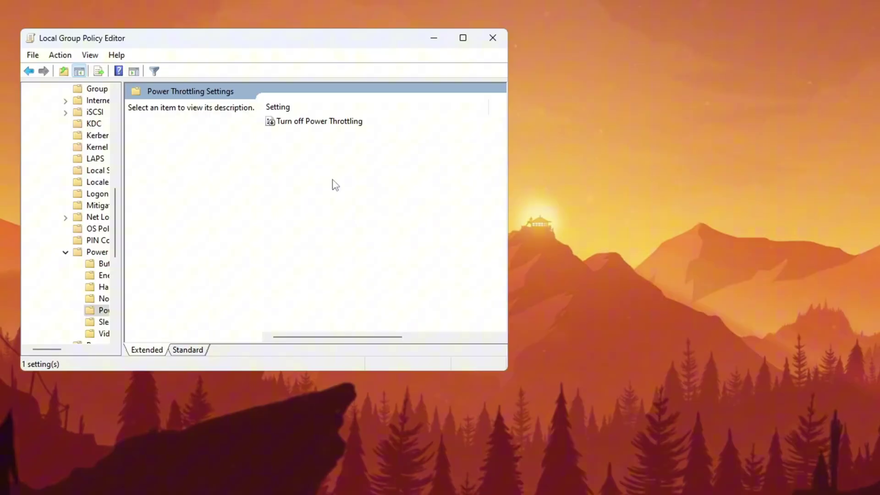
{"action": "left_click", "coordinate": [336, 123]}
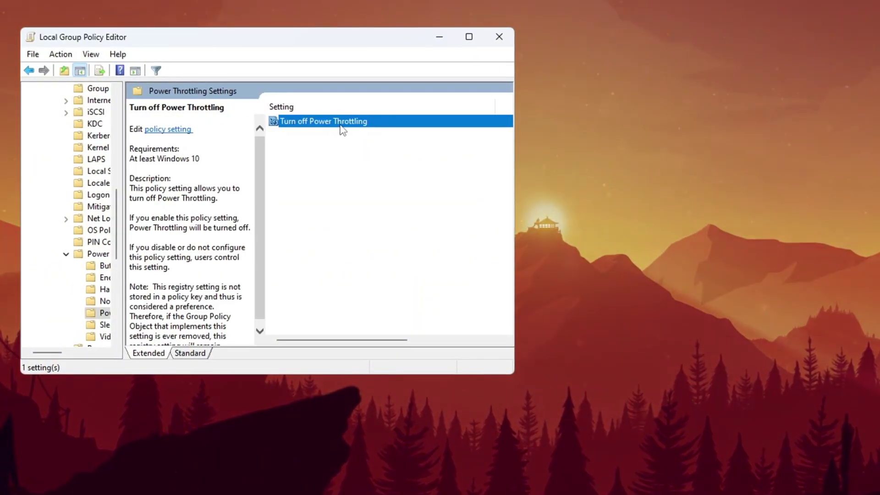
Step: Set Turn off Power Throttling to Enabled, apply it, and close its settings
{"action": "double_click", "coordinate": [342, 124]}
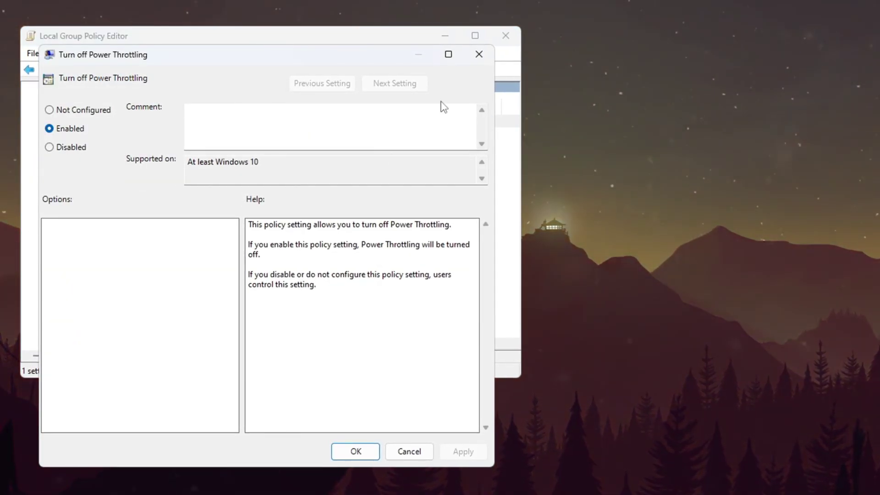
{"action": "left_click", "coordinate": [74, 149]}
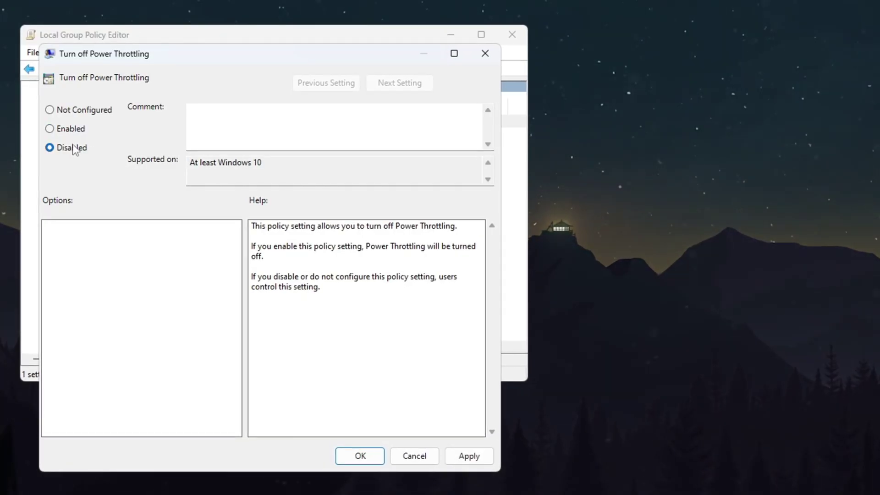
{"action": "left_click", "coordinate": [64, 129]}
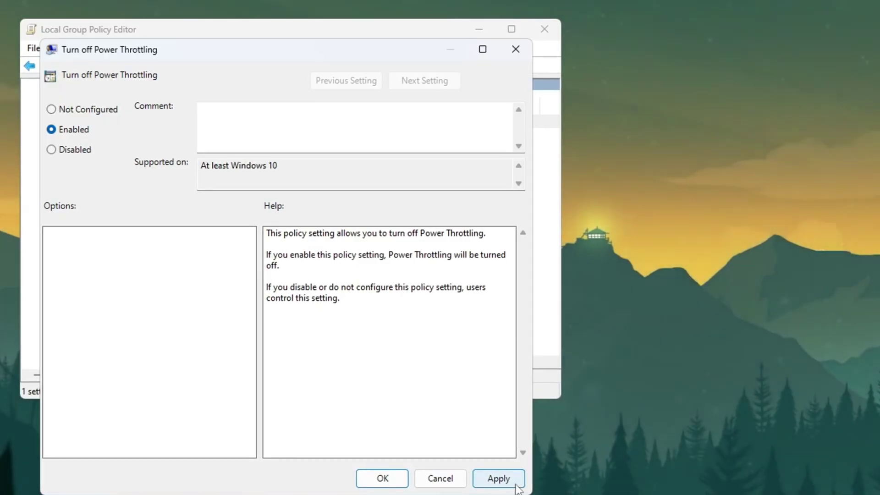
{"action": "left_click", "coordinate": [513, 481]}
{"action": "left_click", "coordinate": [392, 480]}
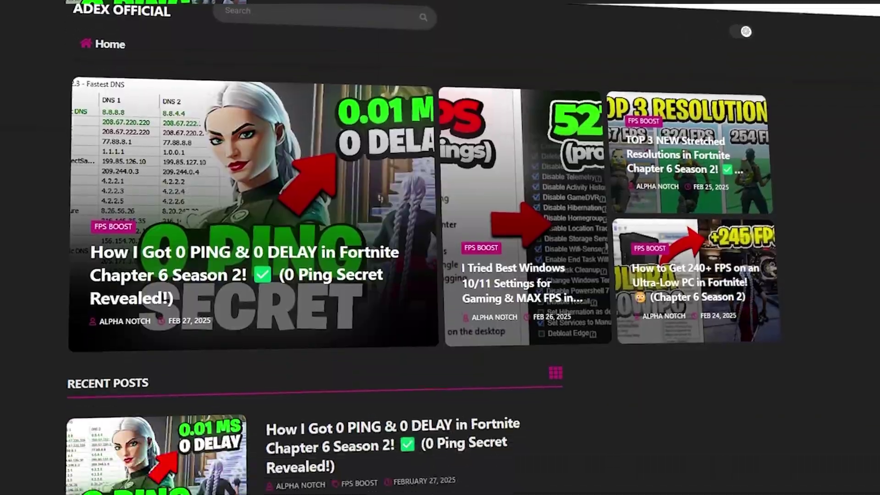
{"action": "scroll", "coordinate": [439, 248], "scroll_direction": "down", "scroll_amount": 7}
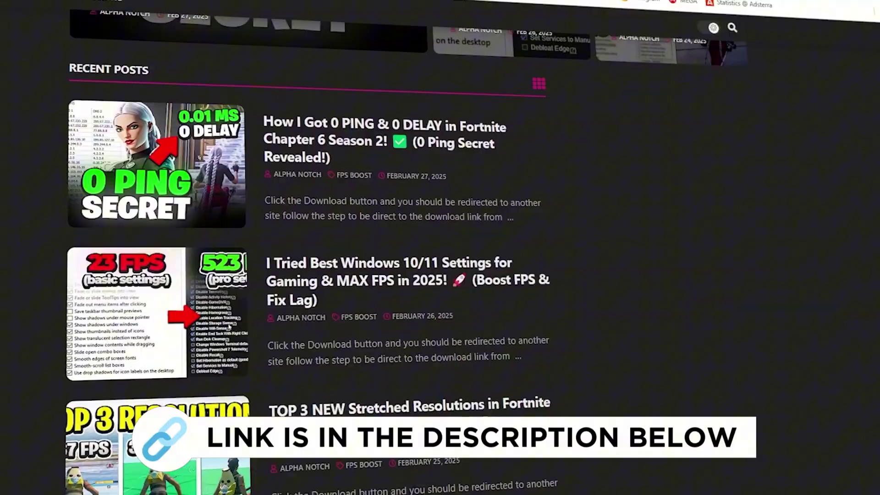
{"action": "scroll", "coordinate": [440, 247], "scroll_direction": "down", "scroll_amount": 8}
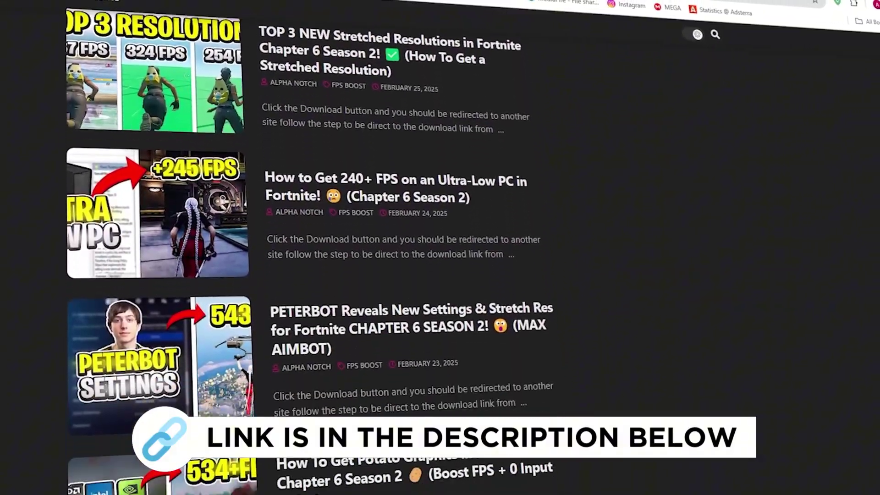
{"action": "scroll", "coordinate": [440, 247], "scroll_direction": "down", "scroll_amount": 3}
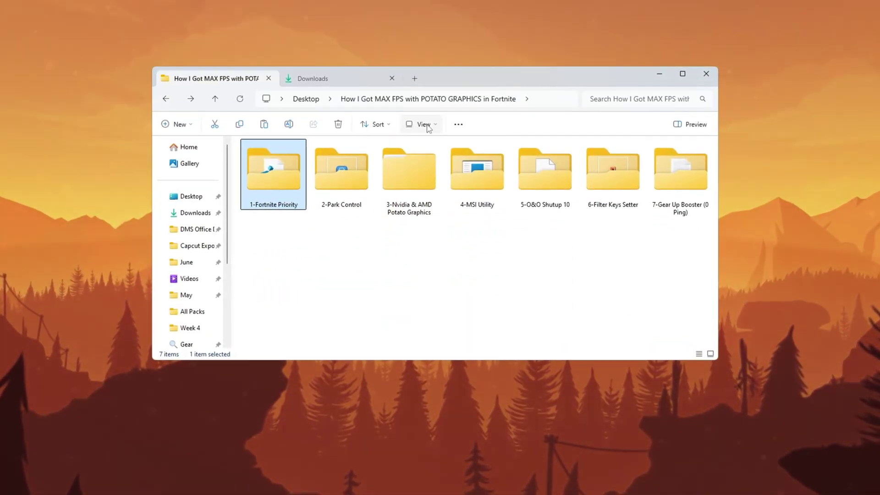
Step: Open the 1-Fortnite Priority folder and look over its High, Medium and Normal .reg files
{"action": "double_click", "coordinate": [283, 184]}
{"action": "left_click_drag", "start_coordinate": [289, 255], "coordinate": [394, 149]}
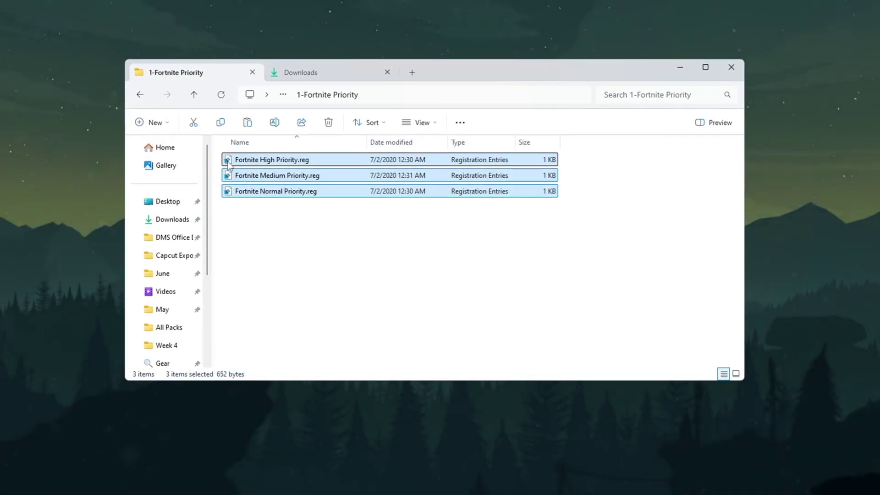
{"action": "left_click", "coordinate": [266, 192]}
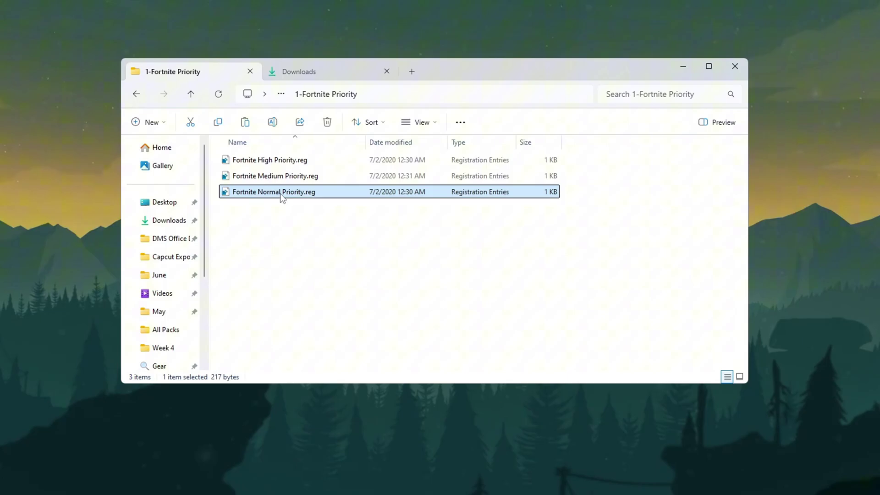
{"action": "left_click", "coordinate": [236, 178]}
{"action": "left_click", "coordinate": [246, 162]}
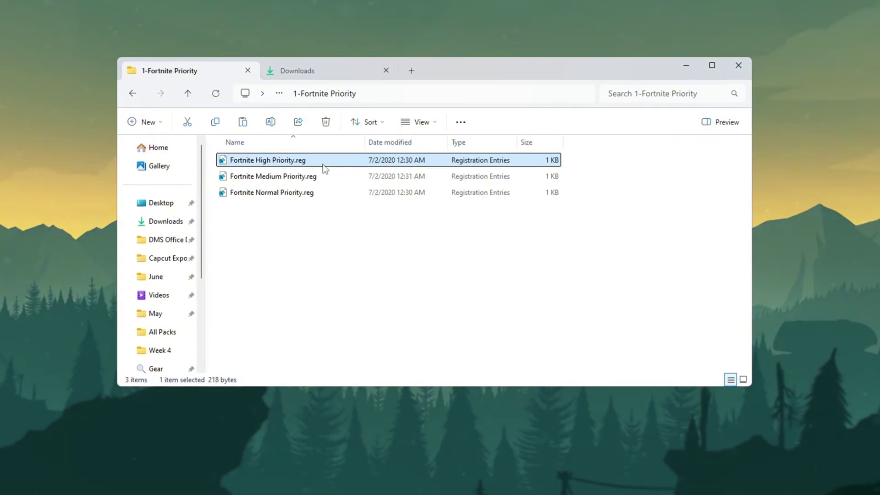
{"action": "left_click_drag", "start_coordinate": [254, 197], "coordinate": [334, 161]}
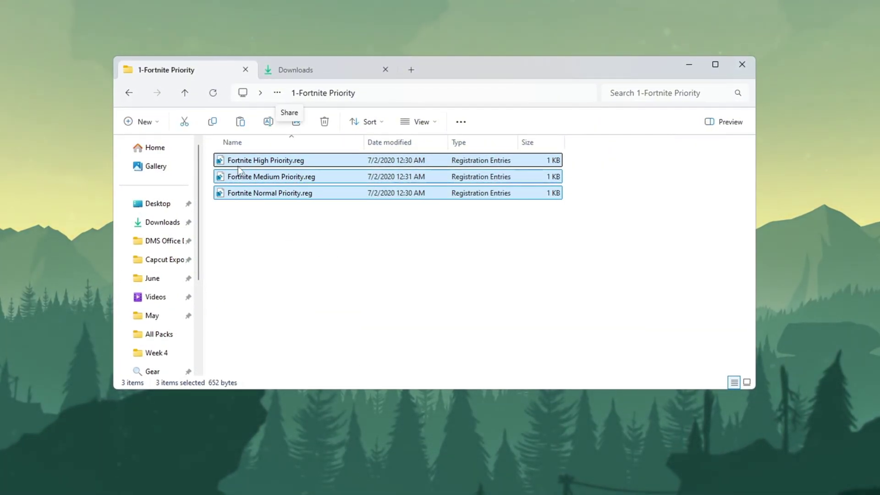
{"action": "left_click", "coordinate": [275, 197]}
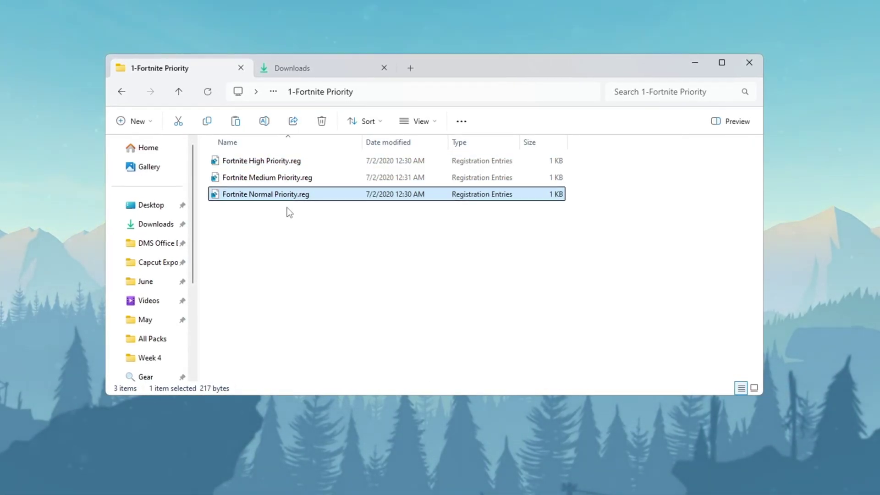
{"action": "left_click", "coordinate": [275, 181]}
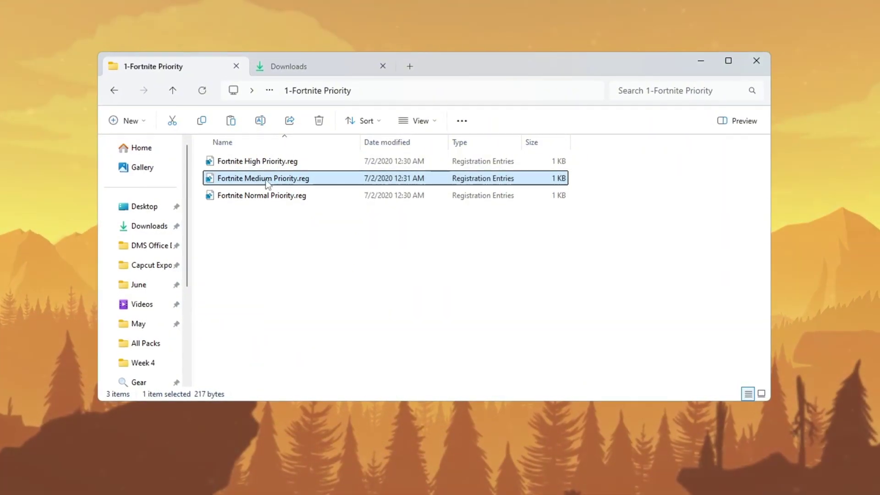
{"action": "left_click", "coordinate": [271, 164]}
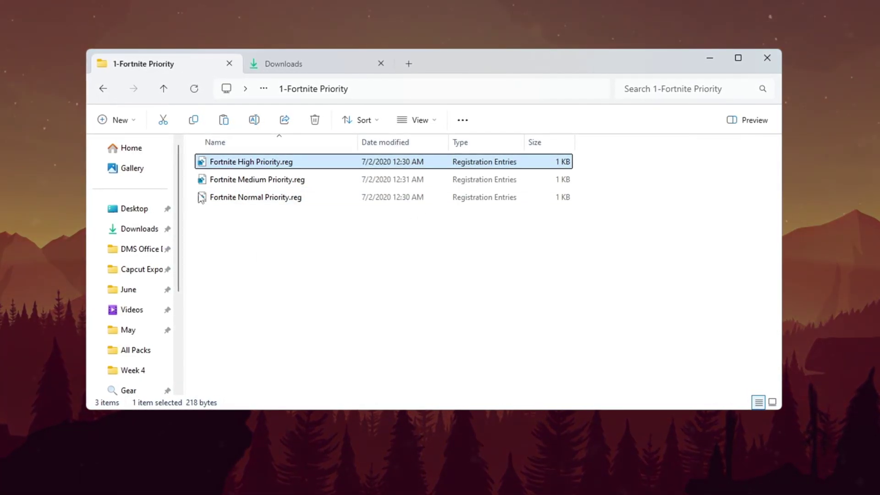
Step: Merge Fortnite Medium Priority.reg into the registry, confirming the warning and success messages
{"action": "double_click", "coordinate": [265, 180]}
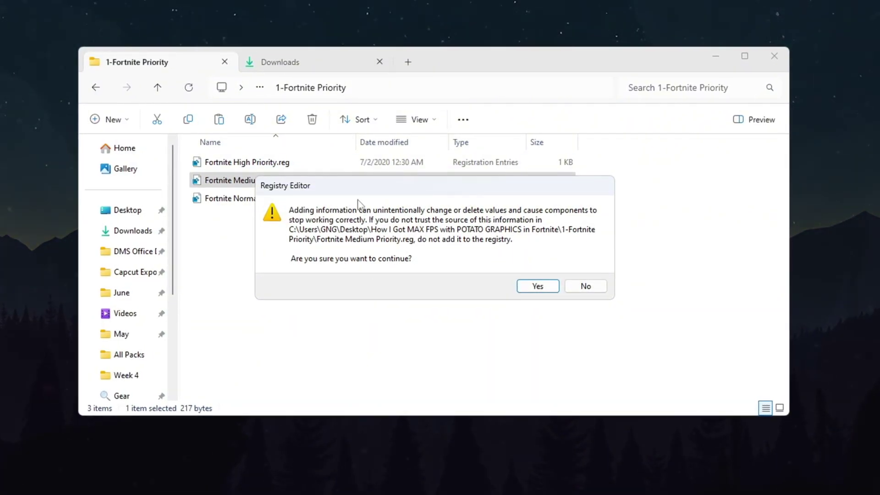
{"action": "left_click", "coordinate": [539, 288]}
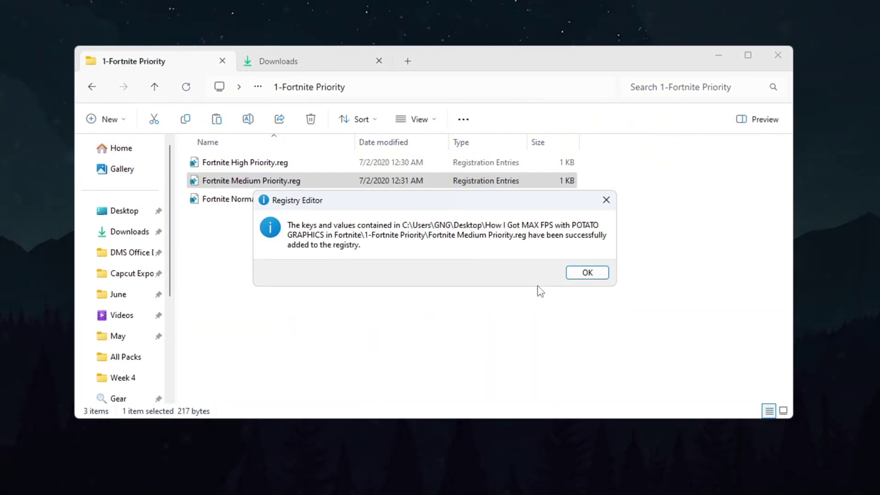
{"action": "left_click", "coordinate": [591, 275]}
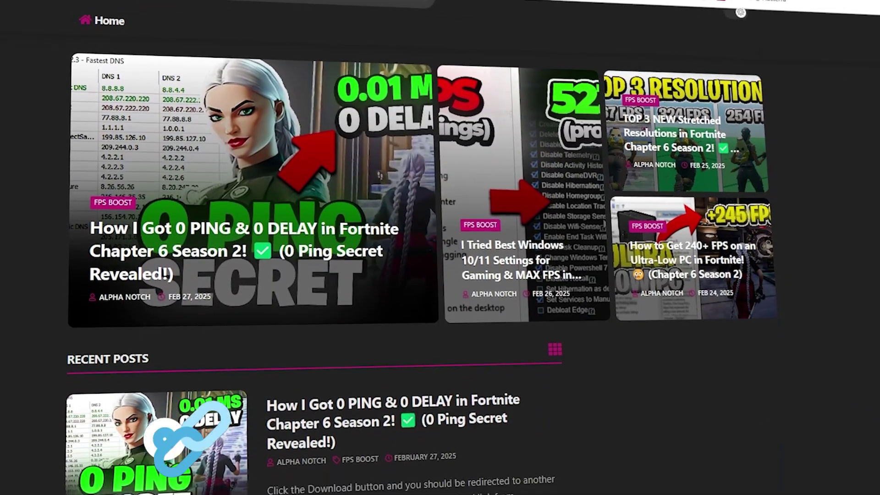
Step: Scroll the ADEX Official homepage down to its Recent Posts of FPS guides
{"action": "scroll", "coordinate": [440, 248], "scroll_direction": "down", "scroll_amount": 8}
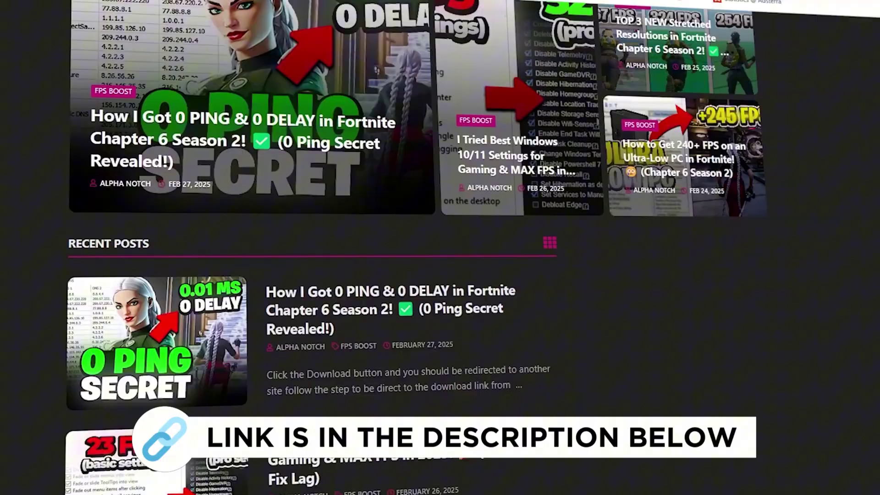
{"action": "scroll", "coordinate": [440, 248], "scroll_direction": "down", "scroll_amount": 8}
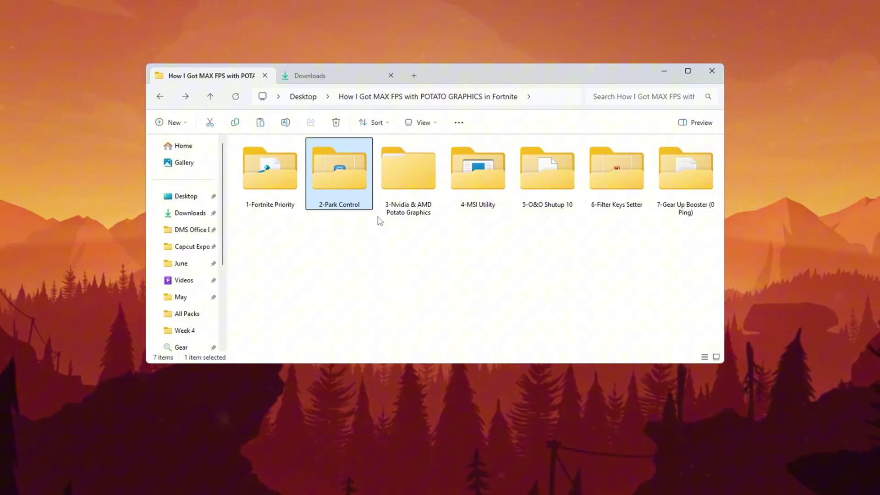
Step: Find parkcontrolsetup64.exe in 2-Park Control, then search Start for 'park'
{"action": "double_click", "coordinate": [347, 174]}
{"action": "left_click", "coordinate": [263, 157]}
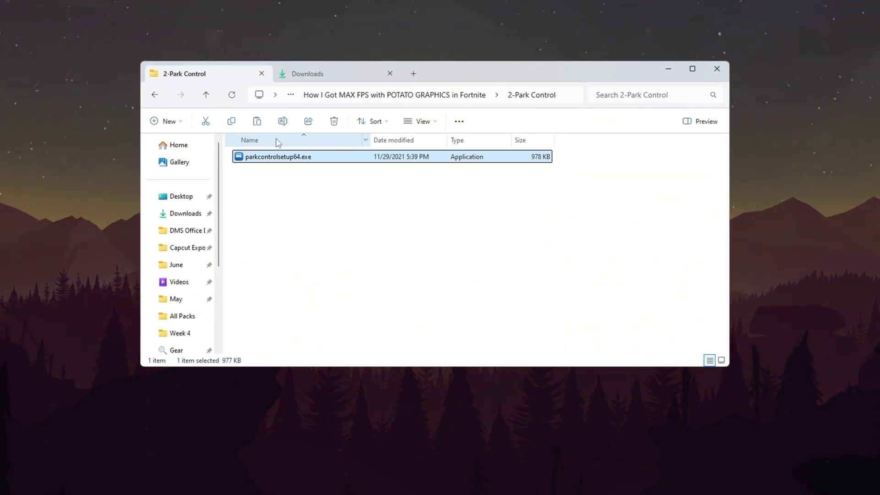
{"action": "left_click", "coordinate": [671, 67]}
{"action": "key", "text": "super"}
{"action": "type", "text": "park"}
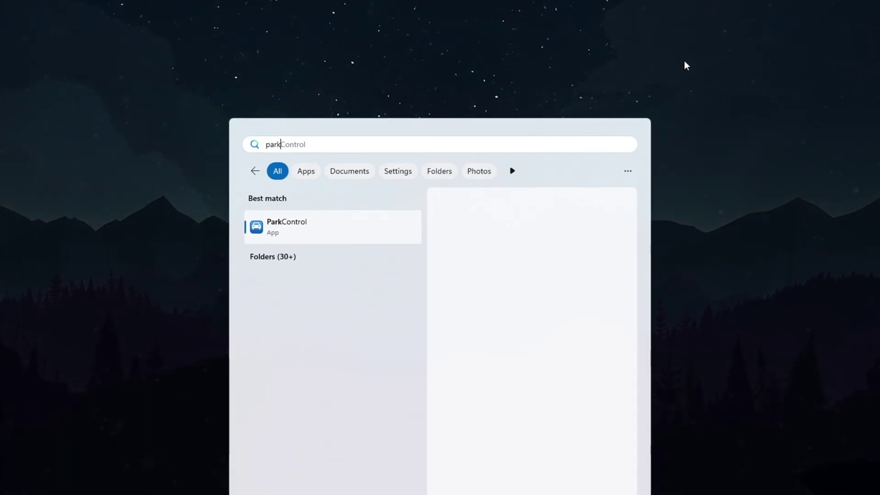
Step: Launch ParkControl, pick the Bitsum Highest Performance profile, and tick Bitsum Dynamic Boost enabled
{"action": "left_click", "coordinate": [464, 305]}
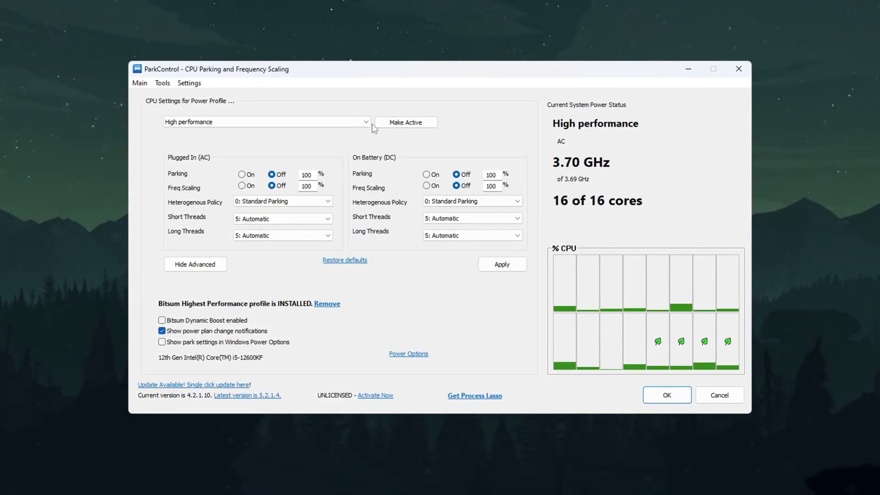
{"action": "left_click", "coordinate": [367, 122]}
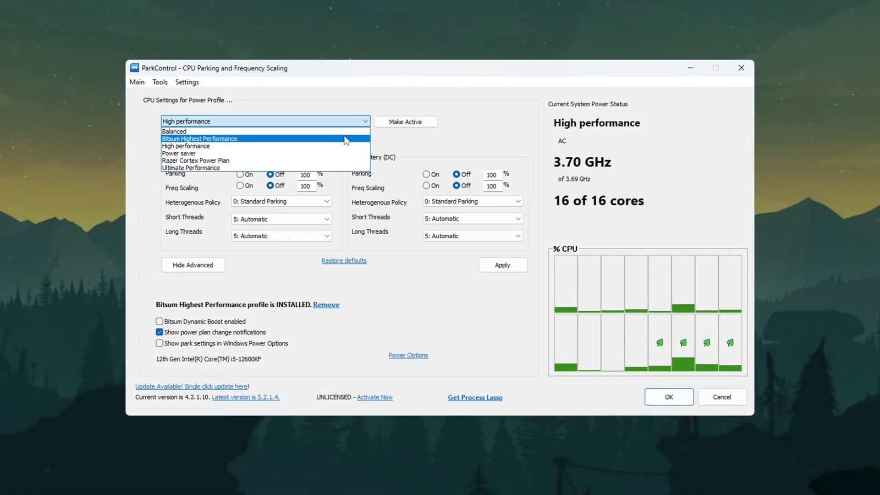
{"action": "left_click", "coordinate": [198, 138]}
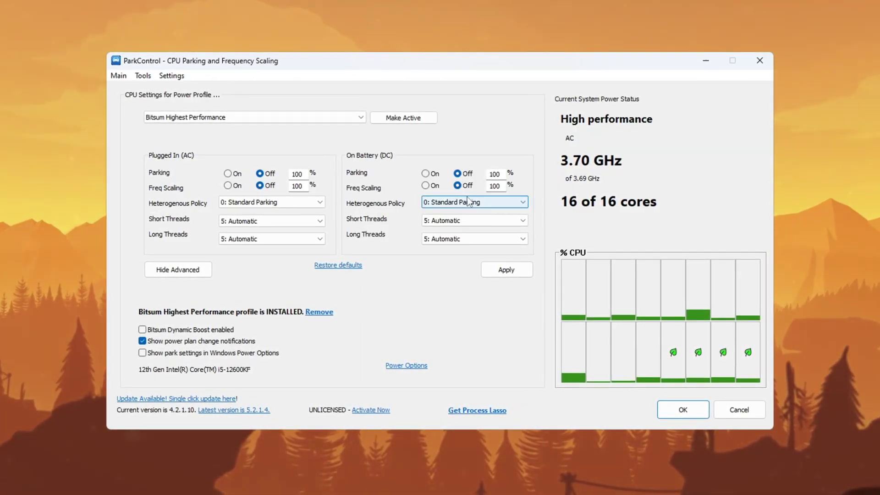
{"action": "mouse_move", "coordinate": [501, 196]}
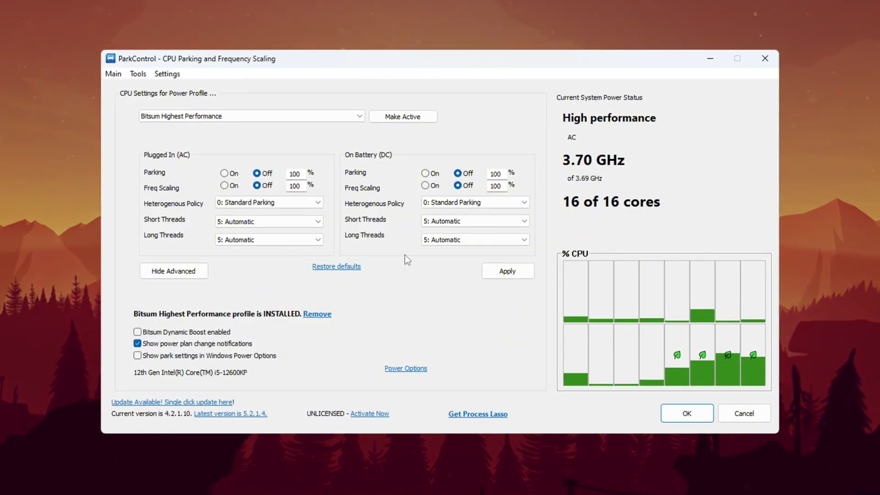
{"action": "left_click", "coordinate": [136, 333]}
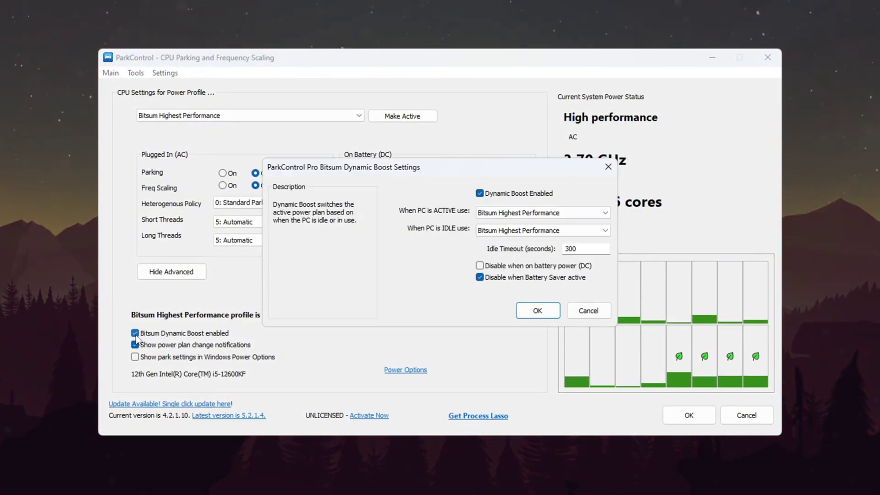
{"action": "mouse_move", "coordinate": [170, 338]}
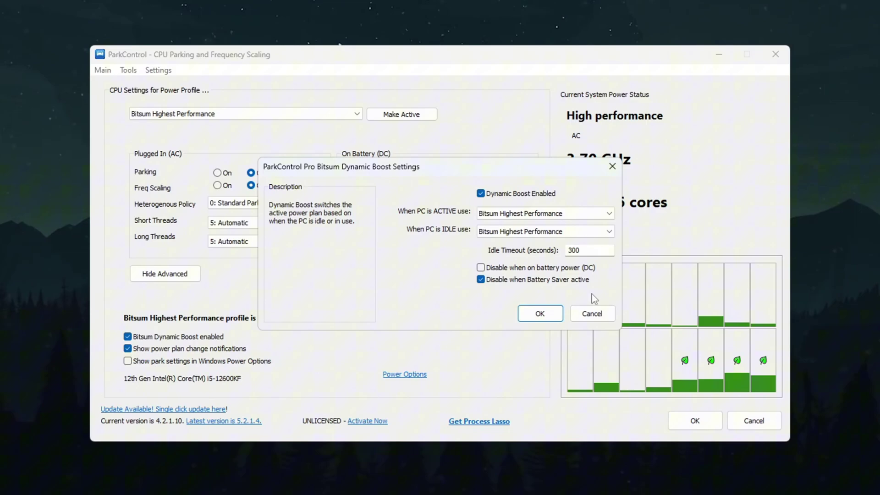
Step: Cancel Dynamic Boost and close Power Options with Bitsum Highest Performance active
{"action": "left_click", "coordinate": [594, 317]}
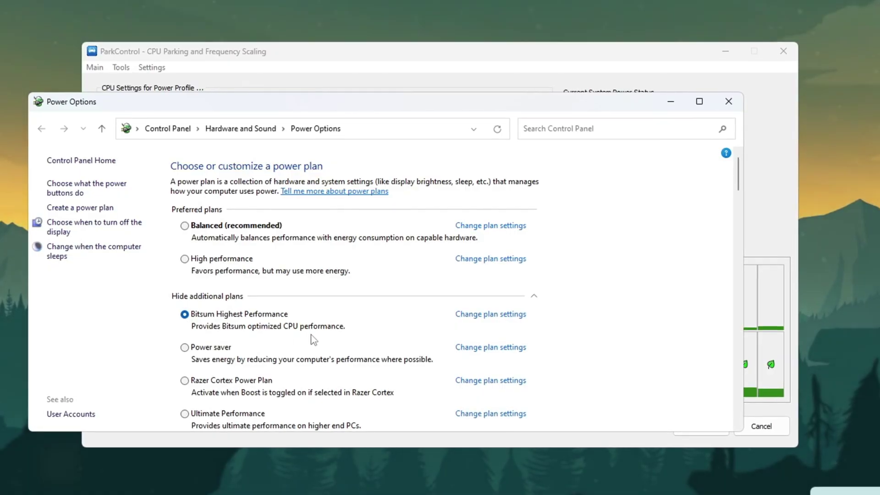
{"action": "left_click", "coordinate": [729, 101]}
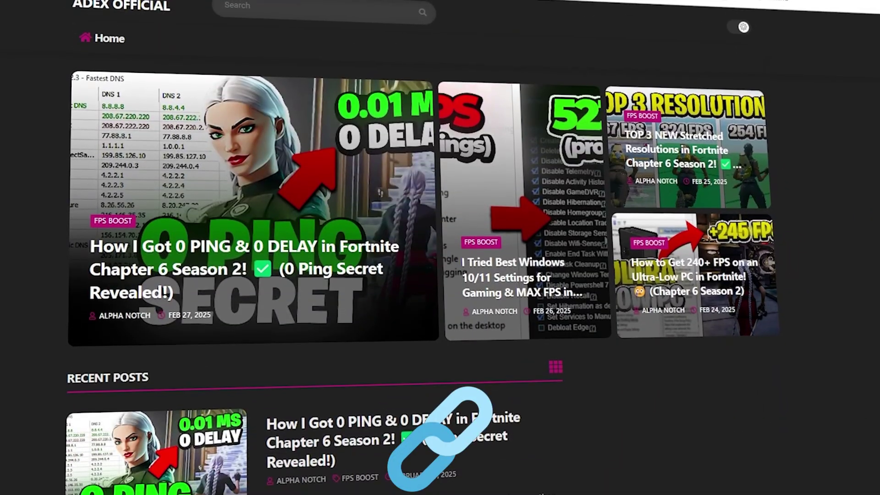
Step: Scroll the ADEX Official blog down to its Recent Posts of Fortnite and Windows guides
{"action": "scroll", "coordinate": [312, 247], "scroll_direction": "down", "scroll_amount": 5}
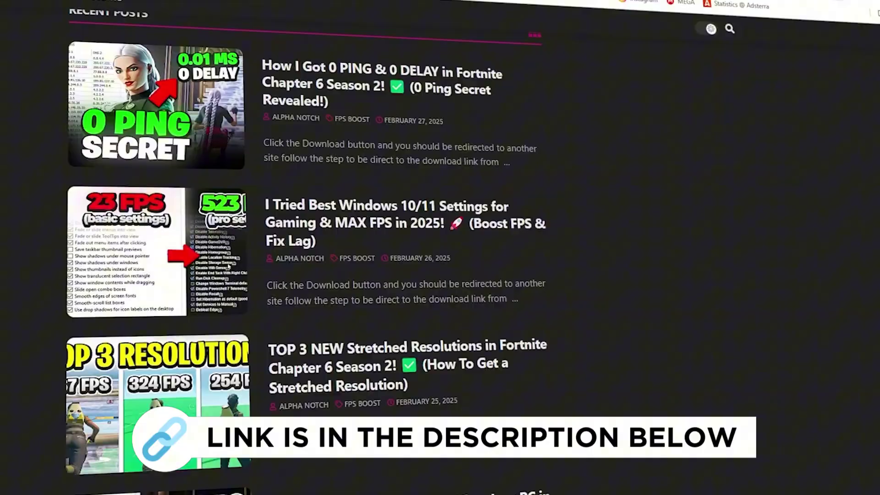
{"action": "scroll", "coordinate": [312, 247], "scroll_direction": "down", "scroll_amount": 8}
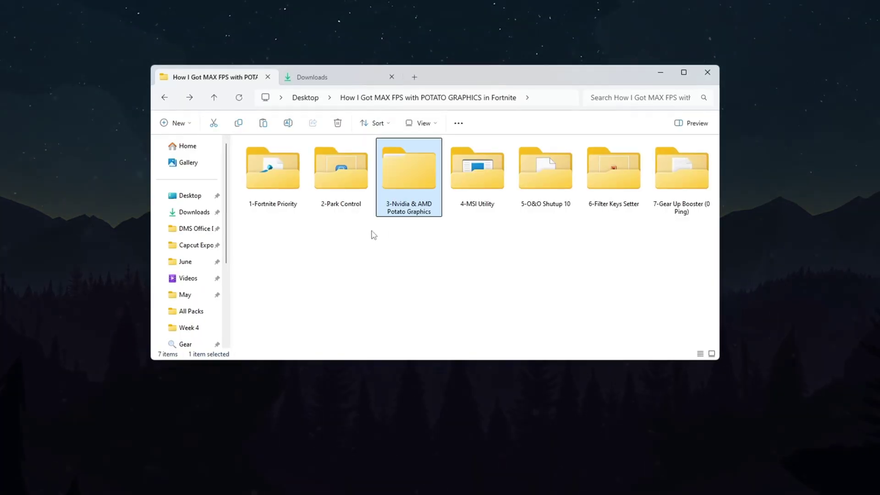
Step: Go into 3-Nvidia & AMD Potato Graphics > NVIDIA Potato Graphics, peek at Fortnite Potato Settings, then select nvidiaProfileInspector.exe
{"action": "double_click", "coordinate": [419, 172]}
{"action": "left_click_drag", "start_coordinate": [349, 221], "coordinate": [373, 148]}
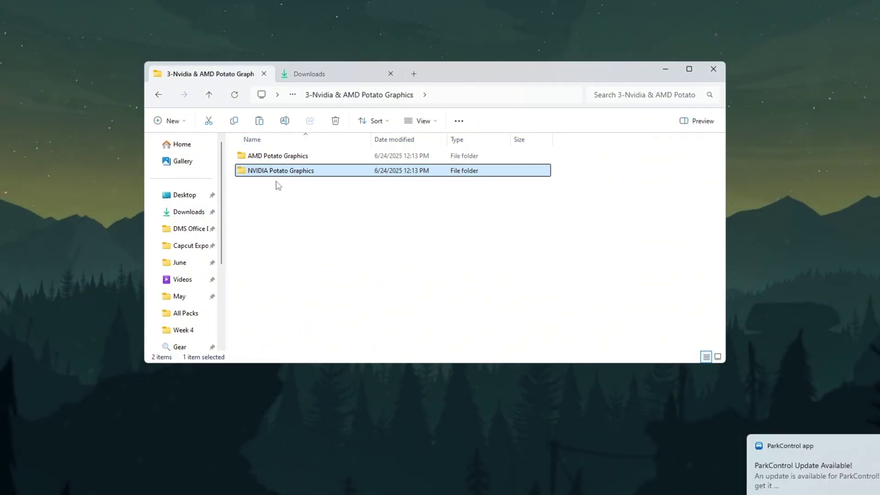
{"action": "double_click", "coordinate": [354, 176]}
{"action": "left_click_drag", "start_coordinate": [362, 247], "coordinate": [312, 175]}
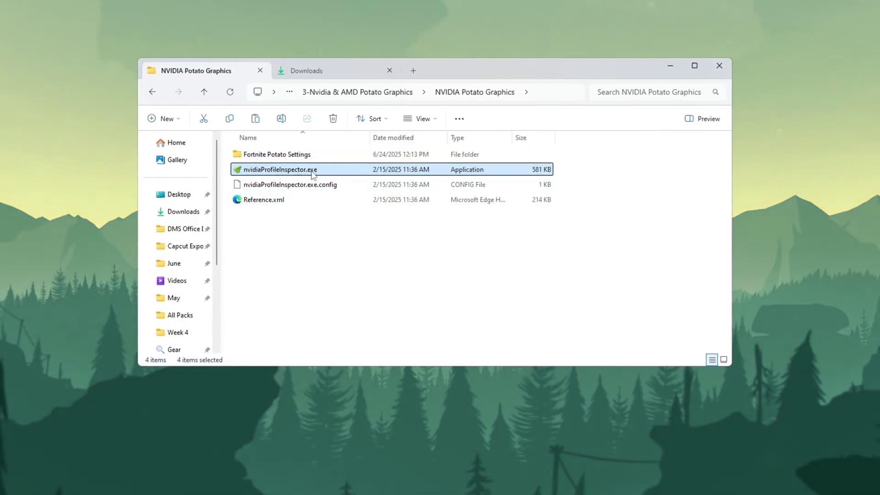
{"action": "left_click", "coordinate": [264, 160]}
{"action": "double_click", "coordinate": [264, 160]}
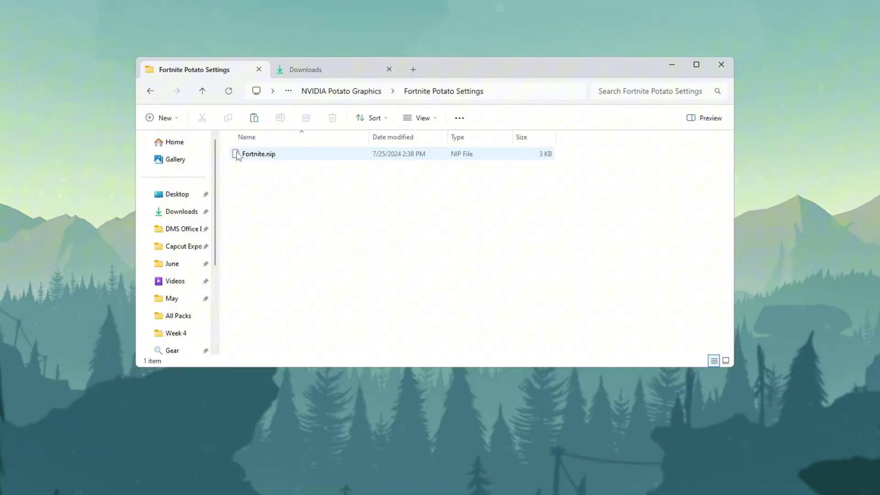
{"action": "left_click", "coordinate": [152, 91]}
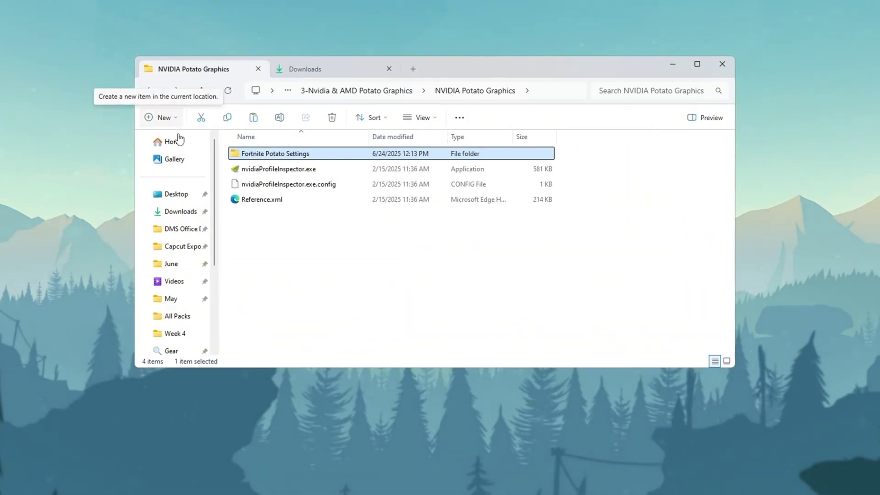
{"action": "left_click", "coordinate": [280, 172]}
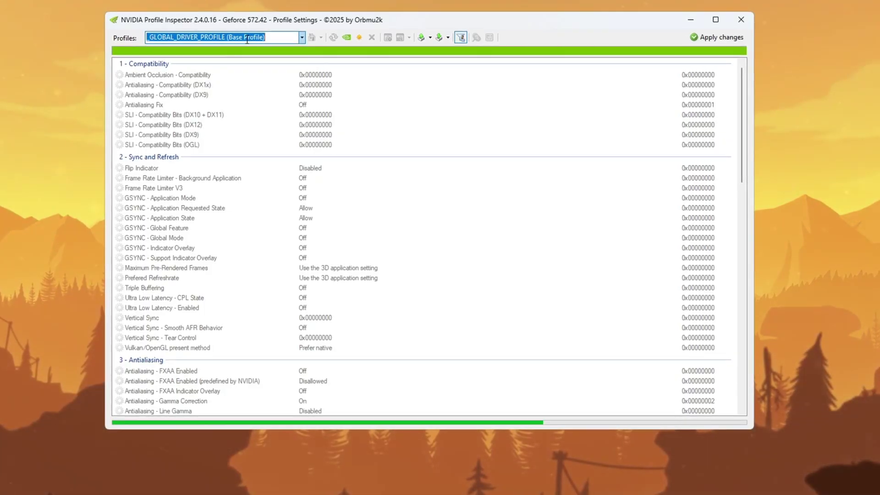
Step: Load the Fortnite driver profile by searching 'fort' and begin a single-profile import
{"action": "type", "text": "fort"}
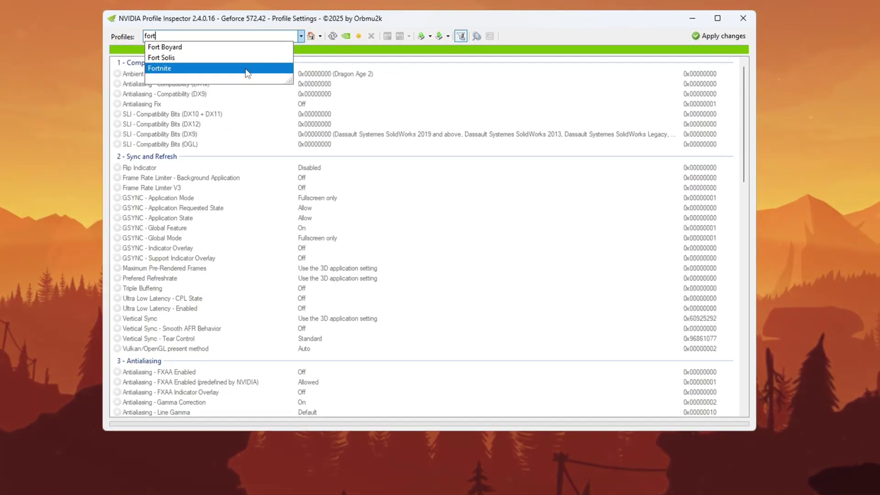
{"action": "left_click", "coordinate": [169, 69]}
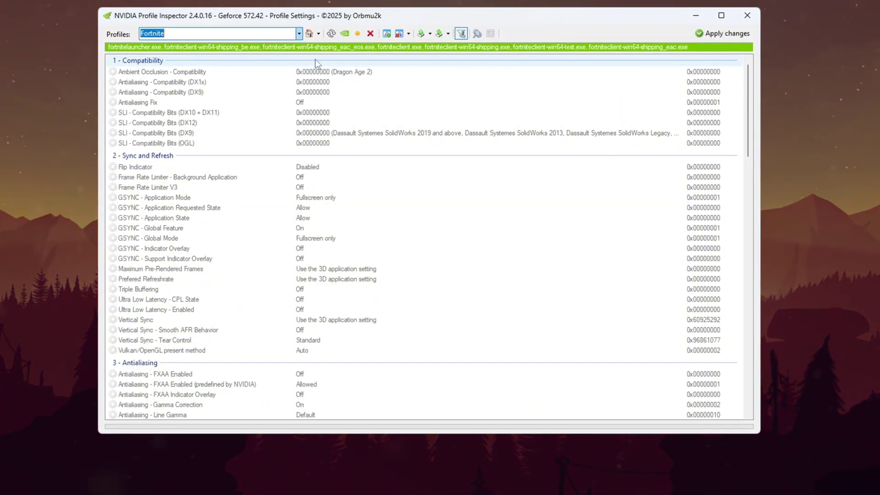
{"action": "left_click", "coordinate": [440, 33]}
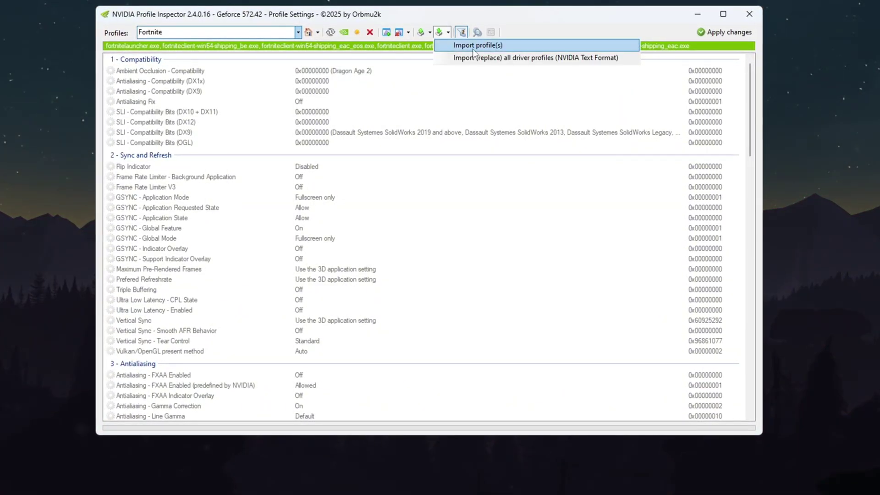
{"action": "left_click", "coordinate": [477, 45]}
Step: Browse from Desktop to NVIDIA Potato Graphics > Fortnite Potato Settings and import Fortnite.nip
{"action": "left_click", "coordinate": [138, 157]}
{"action": "left_click", "coordinate": [284, 144]}
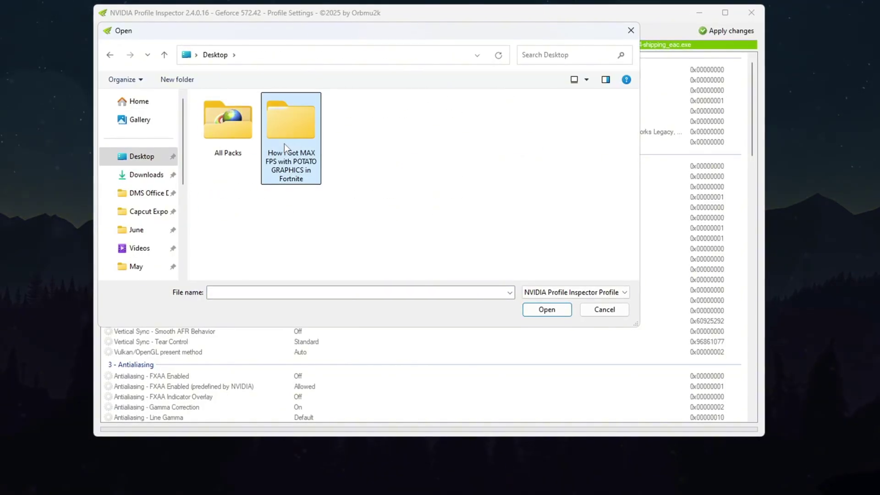
{"action": "double_click", "coordinate": [284, 144]}
{"action": "double_click", "coordinate": [262, 144]}
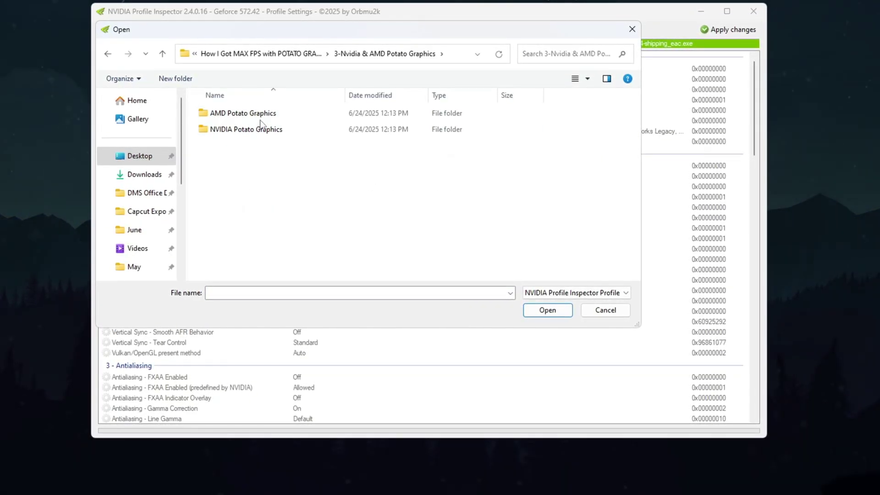
{"action": "double_click", "coordinate": [255, 130]}
{"action": "double_click", "coordinate": [252, 117]}
{"action": "left_click", "coordinate": [236, 115]}
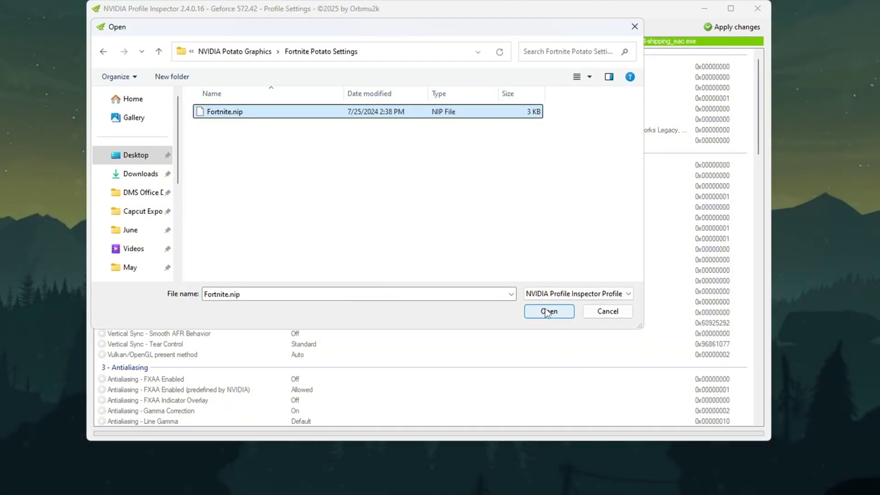
{"action": "left_click", "coordinate": [601, 316]}
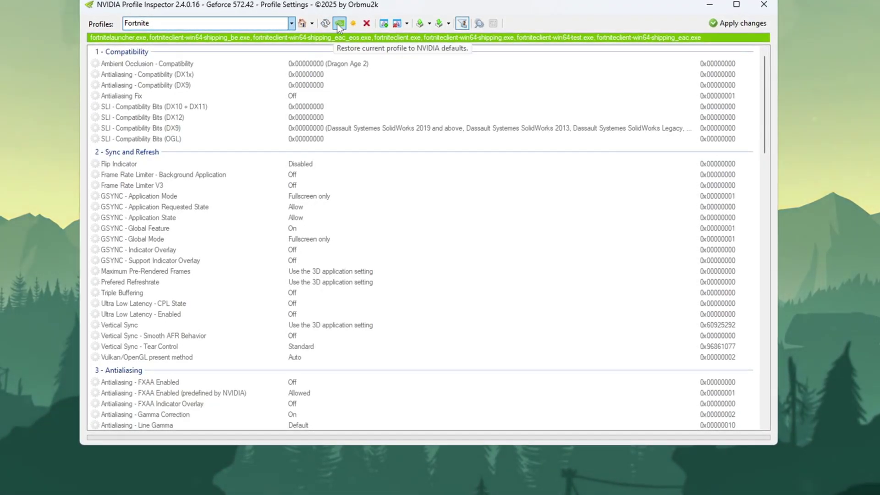
{"action": "scroll", "coordinate": [402, 145], "scroll_direction": "down", "scroll_amount": 5}
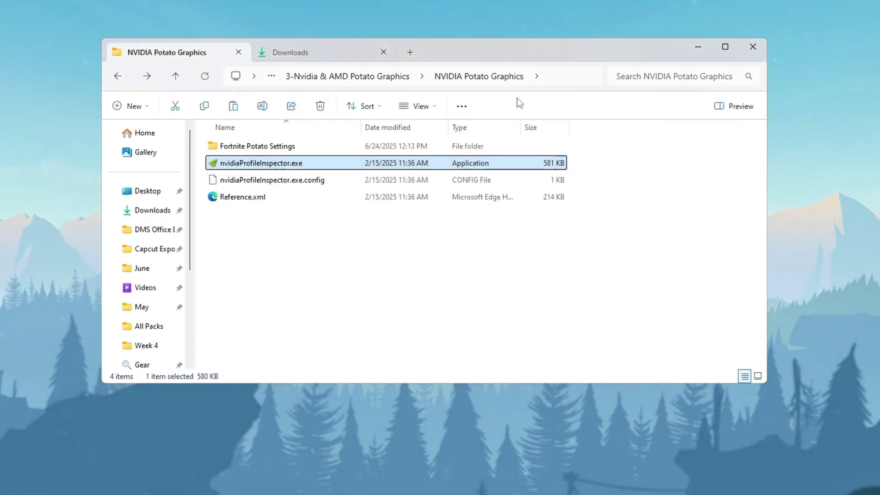
Step: Copy GameUserSettings.ini from the pack's AMD Potato Graphics folder
{"action": "left_click", "coordinate": [119, 79]}
{"action": "double_click", "coordinate": [265, 148]}
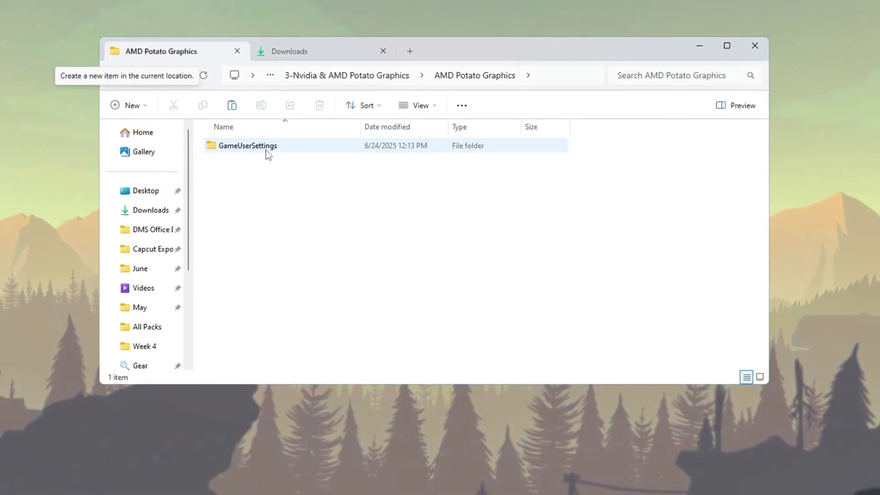
{"action": "left_click", "coordinate": [265, 150]}
{"action": "double_click", "coordinate": [265, 150]}
{"action": "left_click", "coordinate": [243, 149]}
{"action": "right_click", "coordinate": [243, 149]}
{"action": "left_click", "coordinate": [283, 157]}
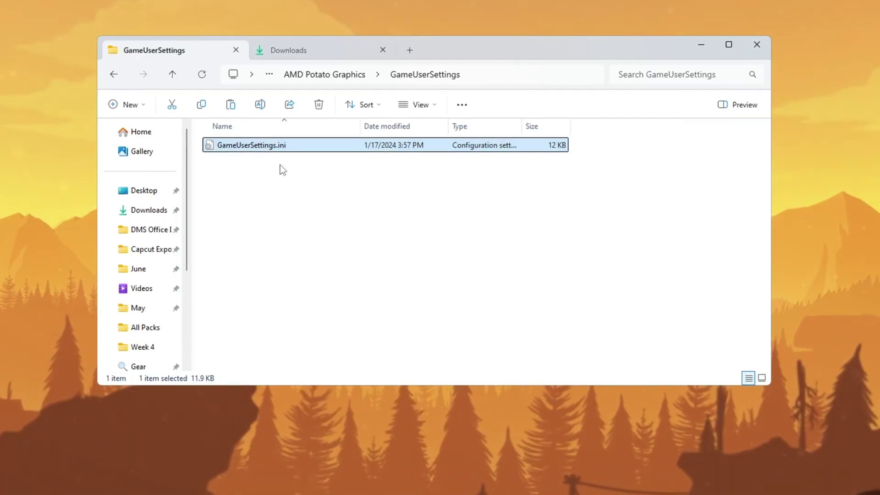
Step: Go to %localappdata%\FortniteGame\Saved\Config\WindowsClient via the Run dialog
{"action": "key", "text": "super+r"}
{"action": "left_click_drag", "start_coordinate": [130, 425], "coordinate": [415, 213]}
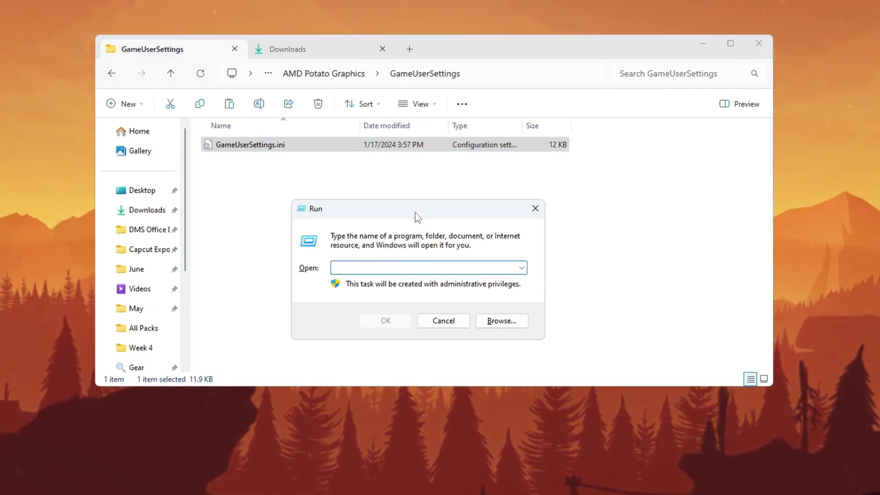
{"action": "type", "text": "%loc"}
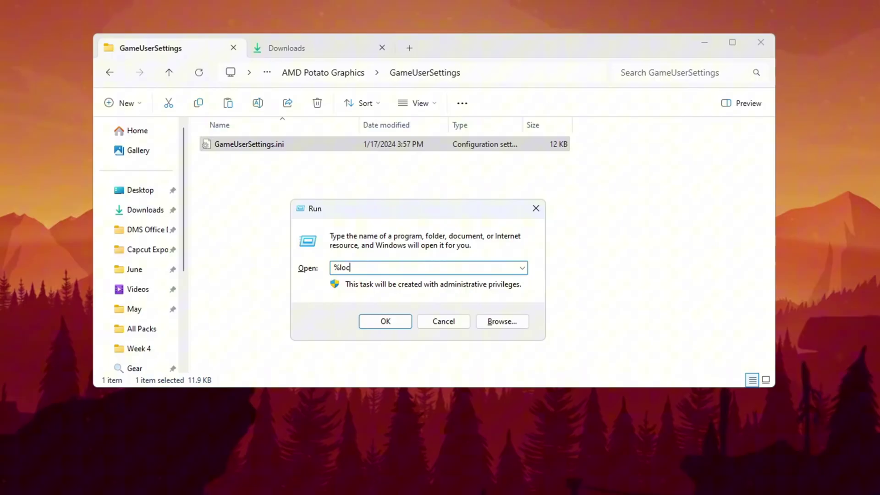
{"action": "type", "text": "alappdata%"}
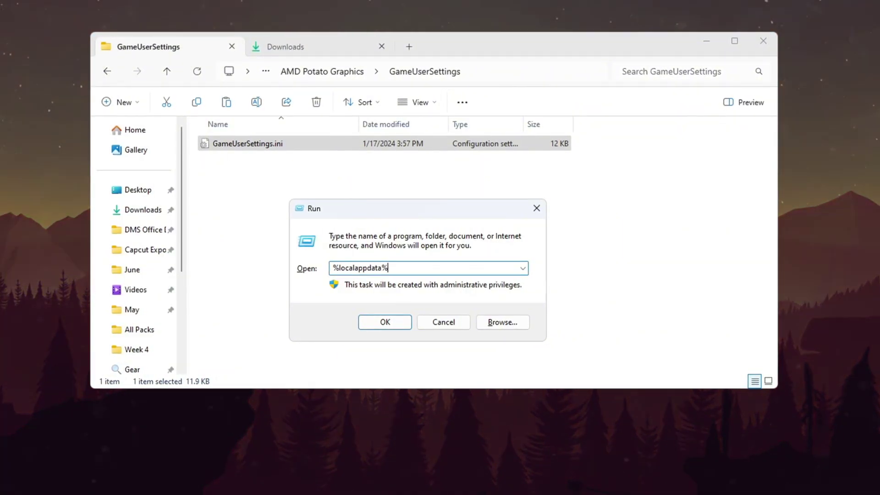
{"action": "key", "text": "Return"}
{"action": "scroll", "coordinate": [302, 293], "scroll_direction": "down", "scroll_amount": 4}
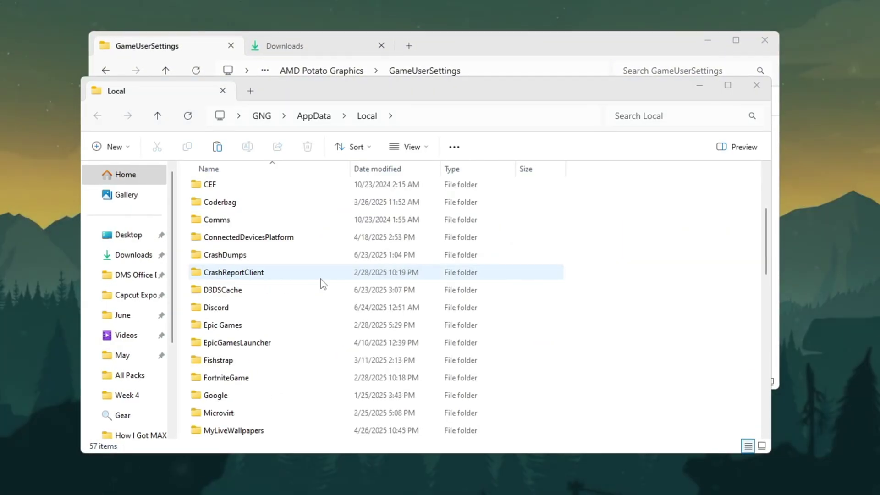
{"action": "double_click", "coordinate": [249, 326]}
{"action": "double_click", "coordinate": [247, 192]}
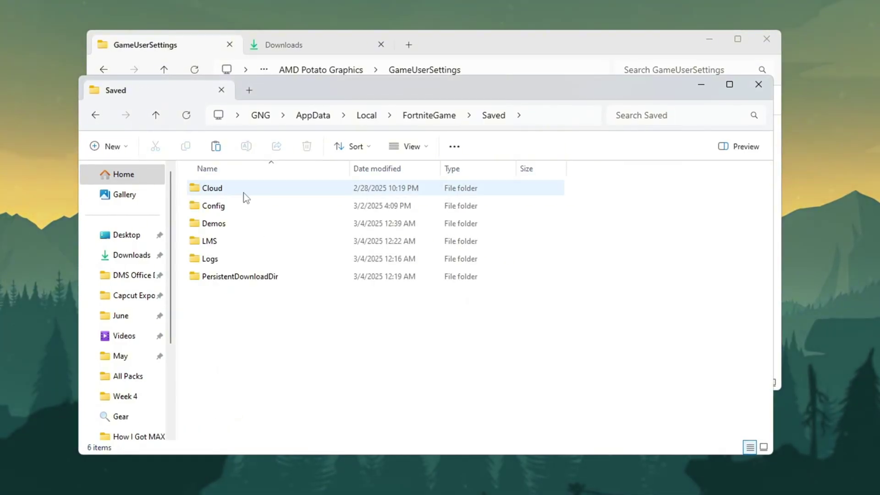
{"action": "left_click", "coordinate": [238, 204]}
{"action": "double_click", "coordinate": [238, 205]}
{"action": "double_click", "coordinate": [233, 204]}
Step: Paste GameUserSettings.ini into WindowsClient, bringing up the replace-file prompt
{"action": "right_click", "coordinate": [284, 234]}
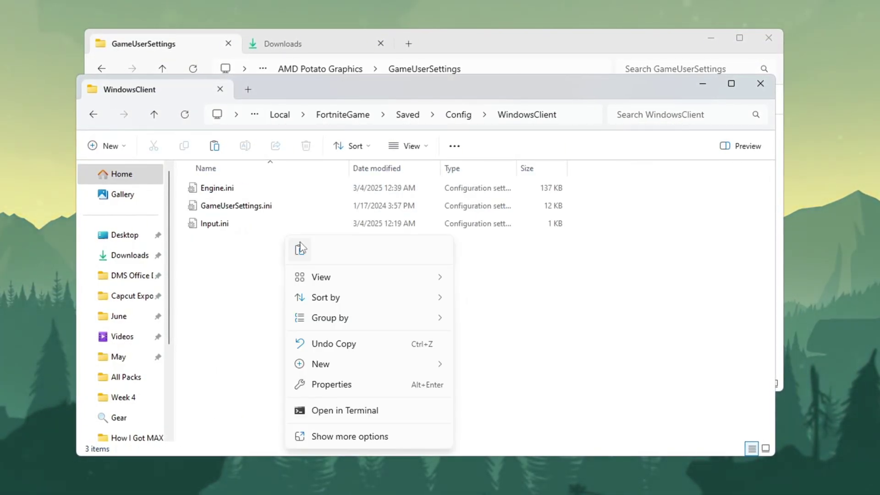
{"action": "mouse_move", "coordinate": [336, 305]}
{"action": "left_click", "coordinate": [299, 250]}
{"action": "left_click_drag", "start_coordinate": [129, 137], "coordinate": [328, 177]}
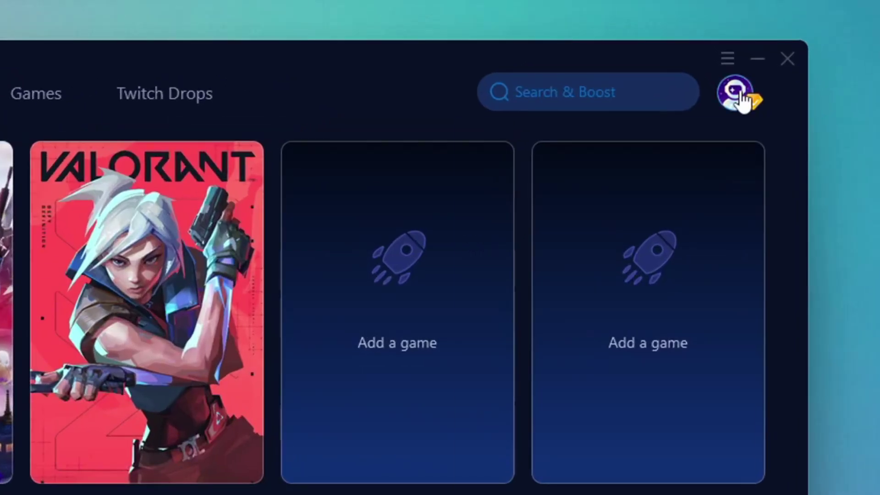
{"action": "left_click", "coordinate": [725, 90]}
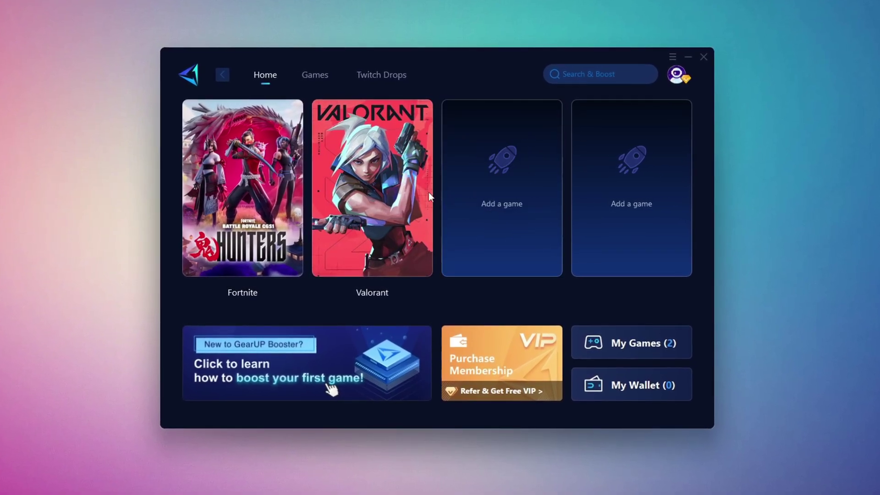
{"action": "left_click", "coordinate": [316, 76]}
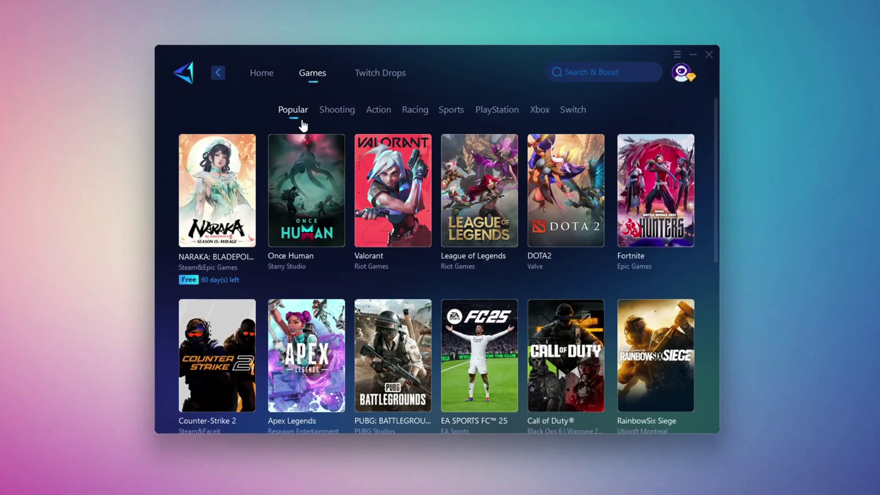
{"action": "scroll", "coordinate": [486, 221], "scroll_direction": "down", "scroll_amount": 7}
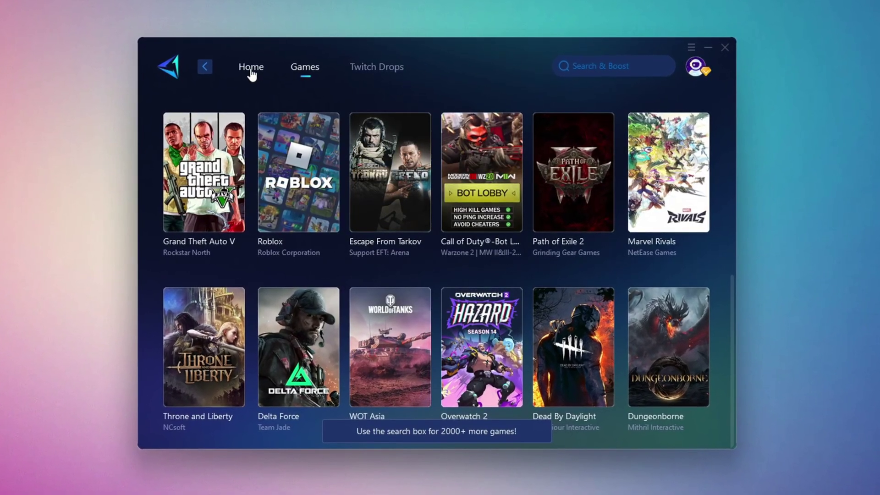
{"action": "left_click", "coordinate": [251, 68]}
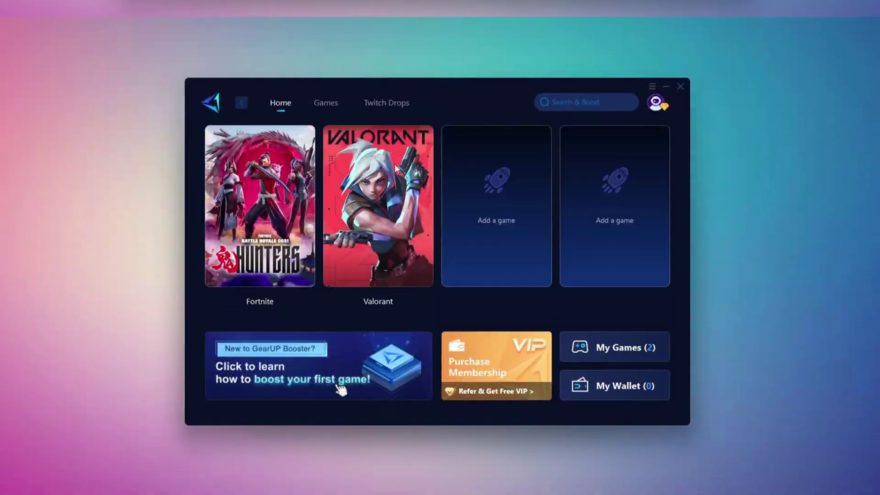
{"action": "mouse_move", "coordinate": [277, 222]}
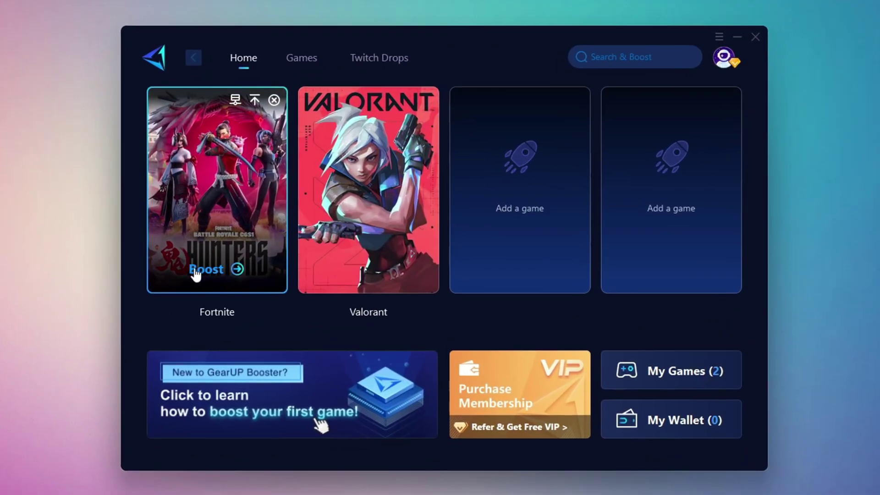
Step: Start boosting Fortnite, leaving the server region on Middle East
{"action": "left_click", "coordinate": [208, 270]}
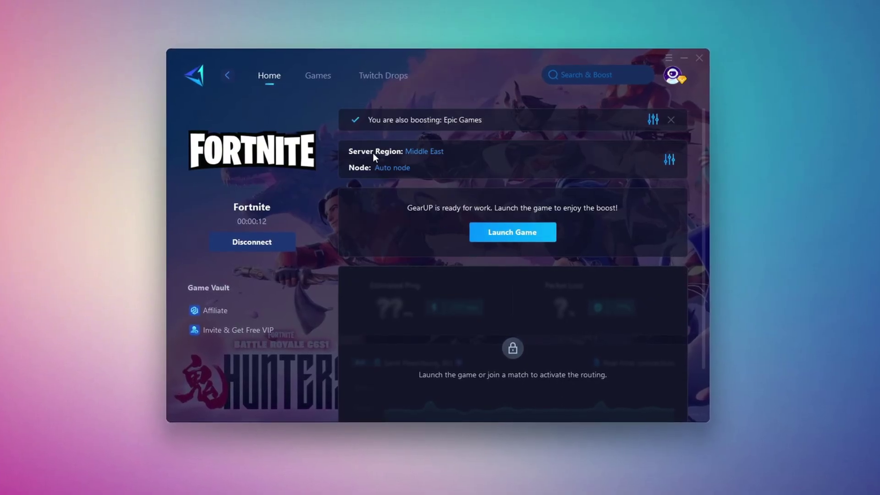
{"action": "left_click", "coordinate": [424, 152]}
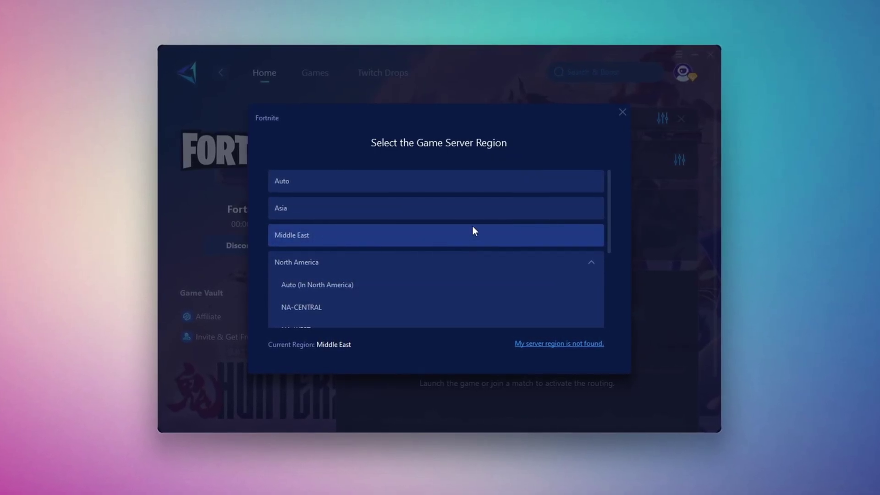
{"action": "left_click", "coordinate": [622, 114]}
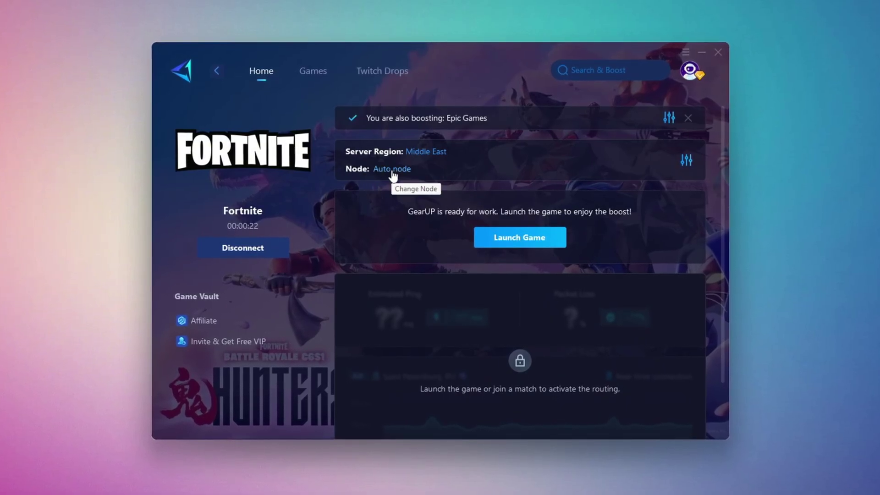
Step: Look over the server node choices and keep the Auto node
{"action": "left_click", "coordinate": [393, 169]}
{"action": "scroll", "coordinate": [419, 258], "scroll_direction": "down", "scroll_amount": 1}
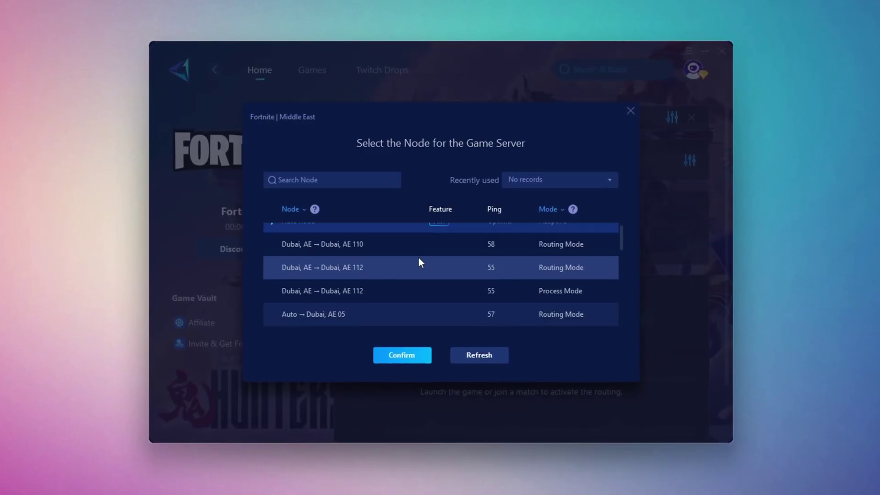
{"action": "scroll", "coordinate": [486, 265], "scroll_direction": "up", "scroll_amount": 1}
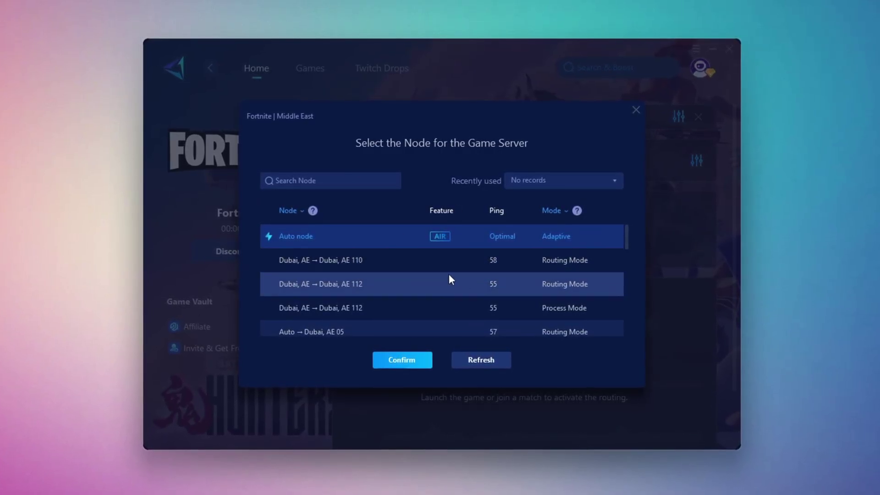
{"action": "left_click", "coordinate": [636, 110]}
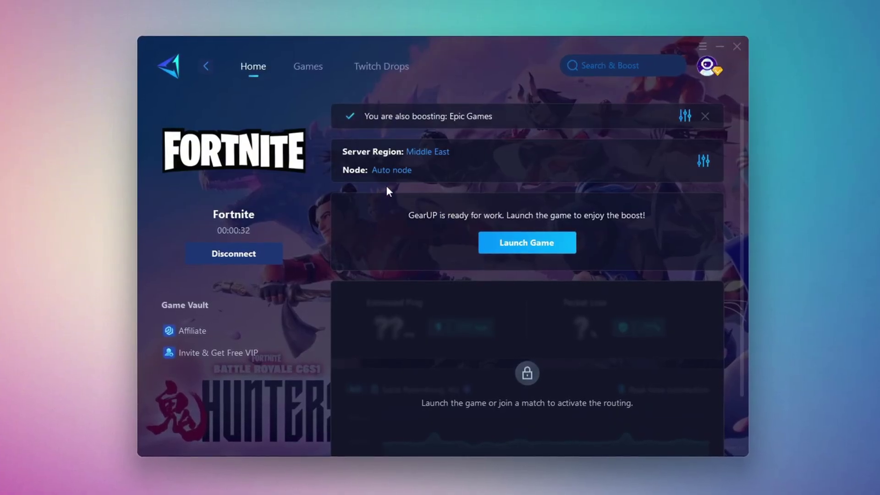
Step: Close GearUp, then in Fortnite switch to the shotgun (2) and the assault rifle (3)
{"action": "left_click", "coordinate": [742, 45]}
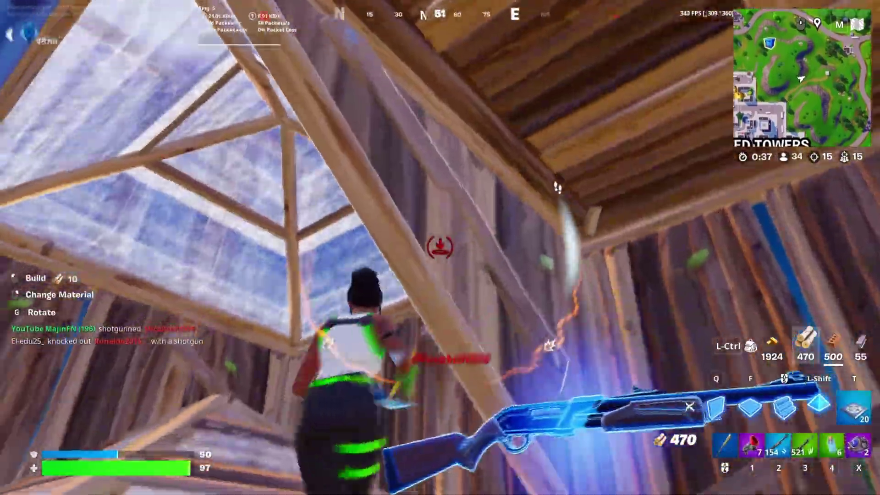
{"action": "key", "text": "2"}
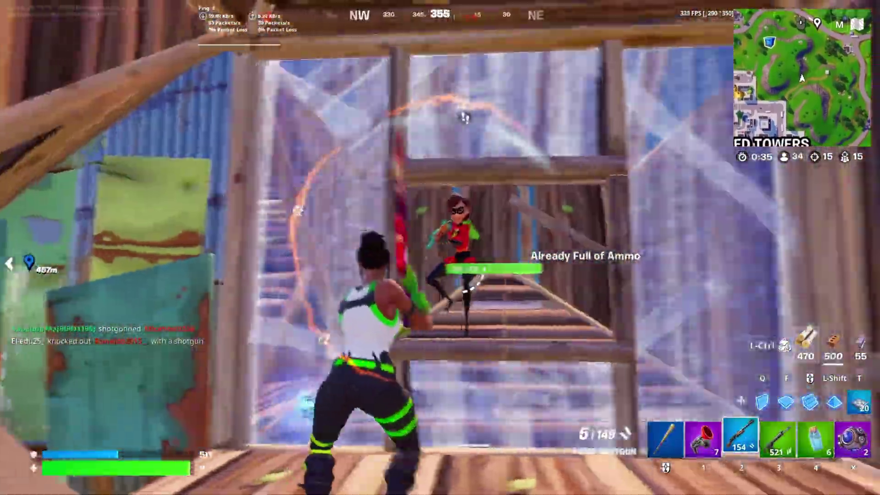
{"action": "key", "text": "3"}
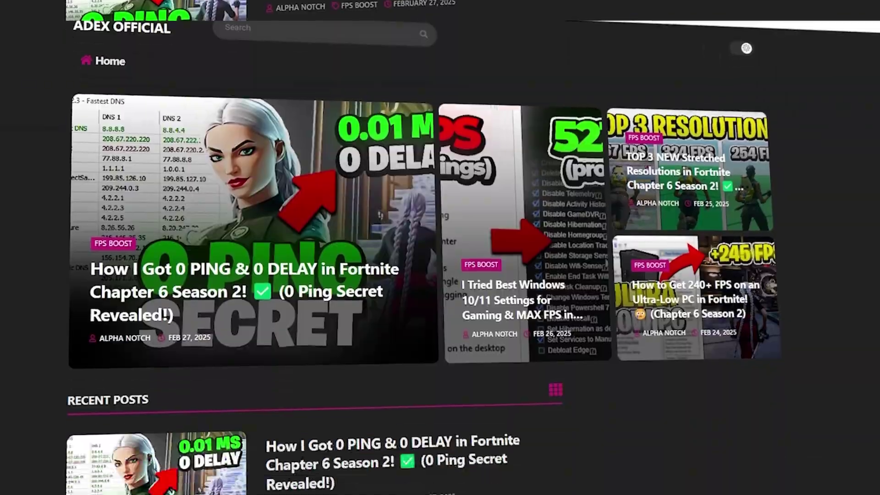
Step: Scroll down through the ADEX Official blog's Recent Posts list
{"action": "scroll", "coordinate": [440, 247], "scroll_direction": "down", "scroll_amount": 7}
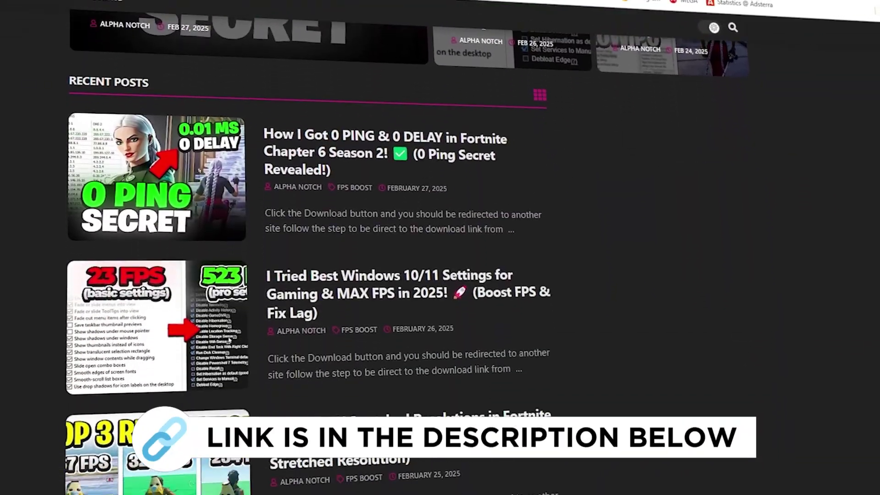
{"action": "scroll", "coordinate": [440, 248], "scroll_direction": "down", "scroll_amount": 6}
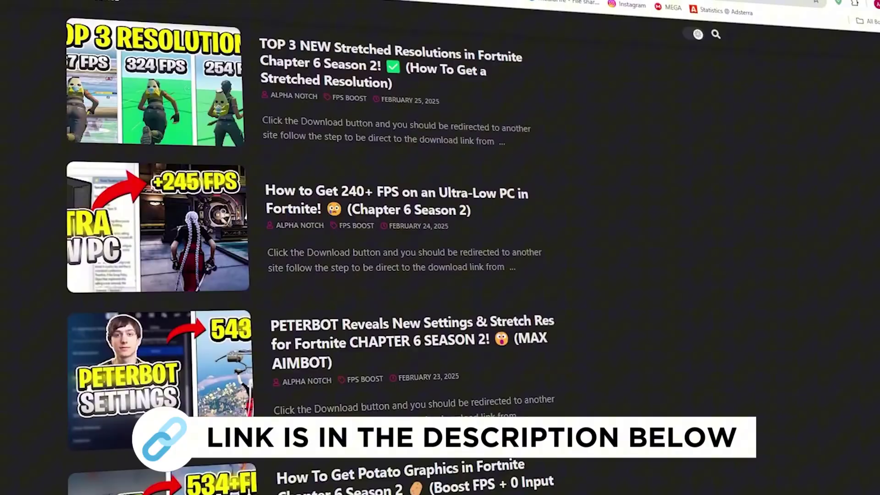
{"action": "scroll", "coordinate": [440, 247], "scroll_direction": "down", "scroll_amount": 3}
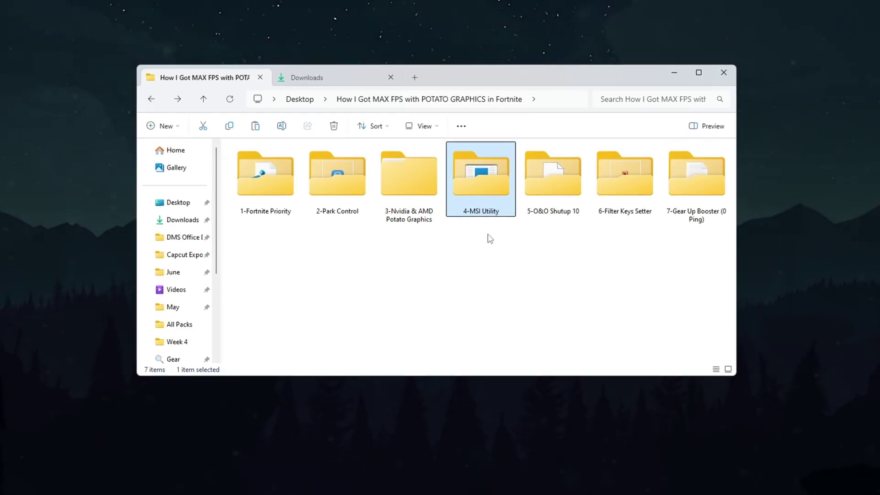
Step: Launch MSI Mode Utility 3.0 from 4-MSI Utility and keep PEG10's interrupt priority at High
{"action": "double_click", "coordinate": [486, 212]}
{"action": "double_click", "coordinate": [255, 164]}
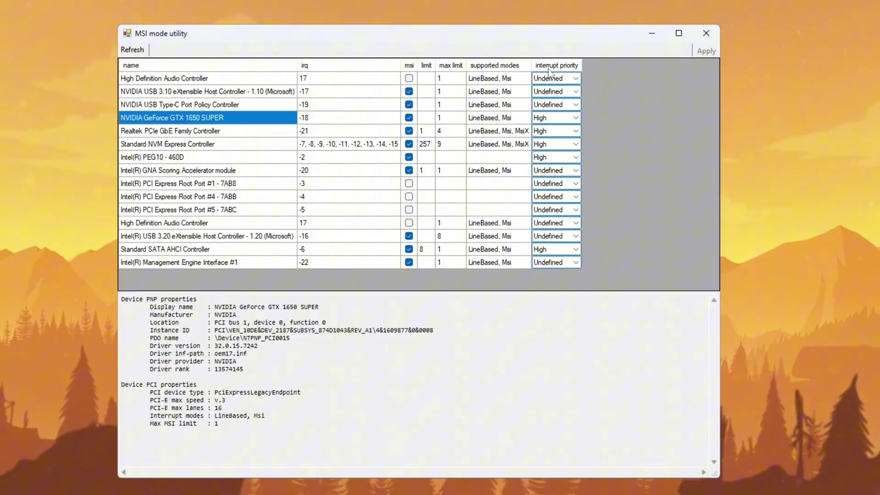
{"action": "left_click", "coordinate": [575, 156]}
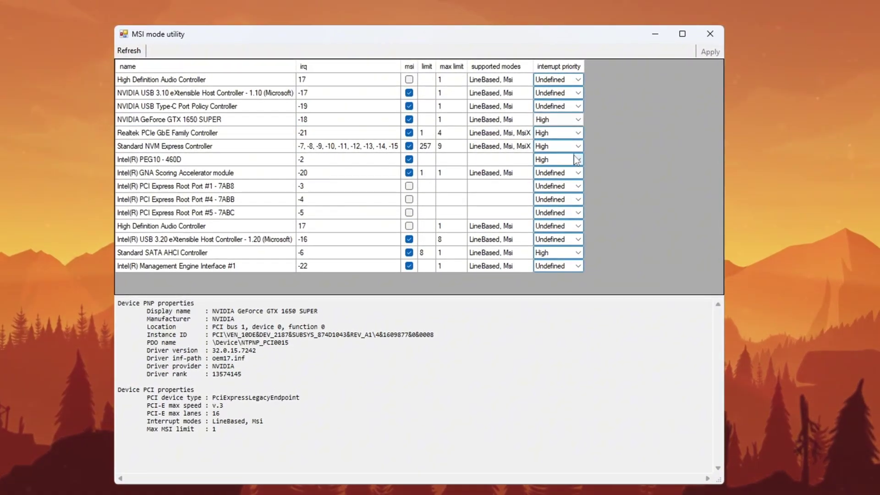
{"action": "left_click", "coordinate": [117, 166]}
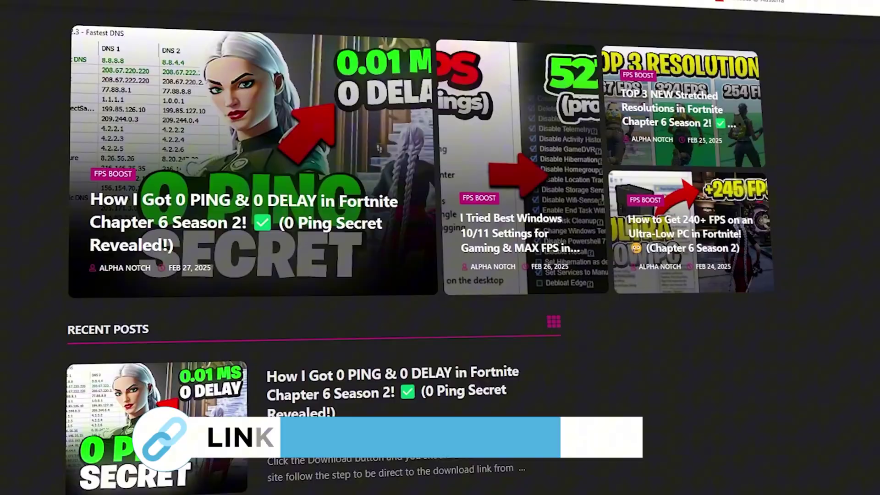
Step: Scroll down the ADEX Official blog's recent FPS boost posts
{"action": "scroll", "coordinate": [311, 247], "scroll_direction": "down", "scroll_amount": 8}
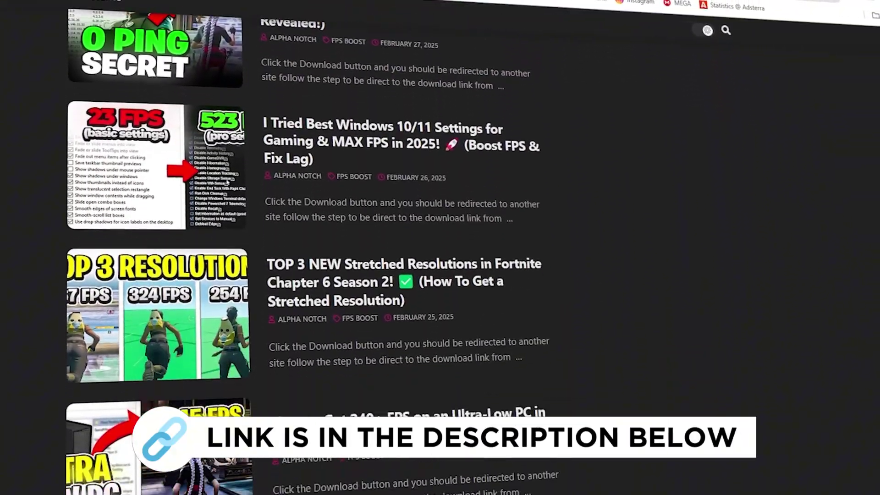
{"action": "scroll", "coordinate": [312, 248], "scroll_direction": "down", "scroll_amount": 5}
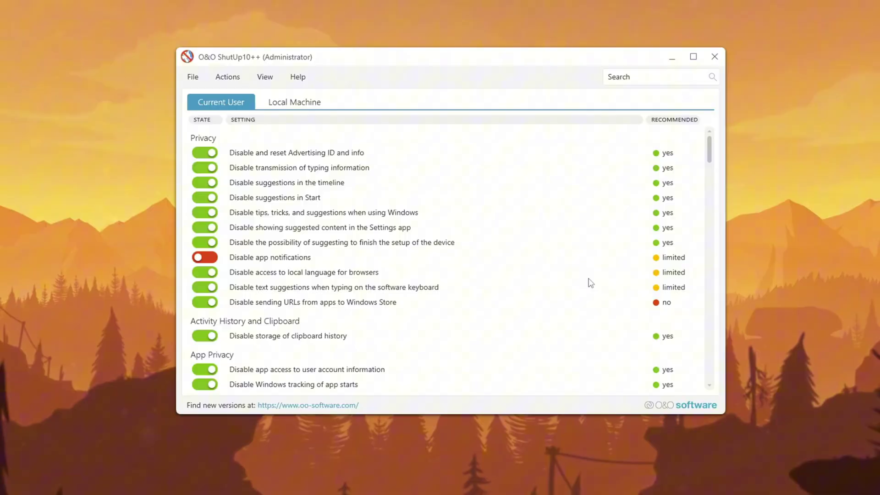
Step: Apply only the recommended settings, declining the restore point and dismissing the notice
{"action": "scroll", "coordinate": [339, 139], "scroll_direction": "down", "scroll_amount": 3}
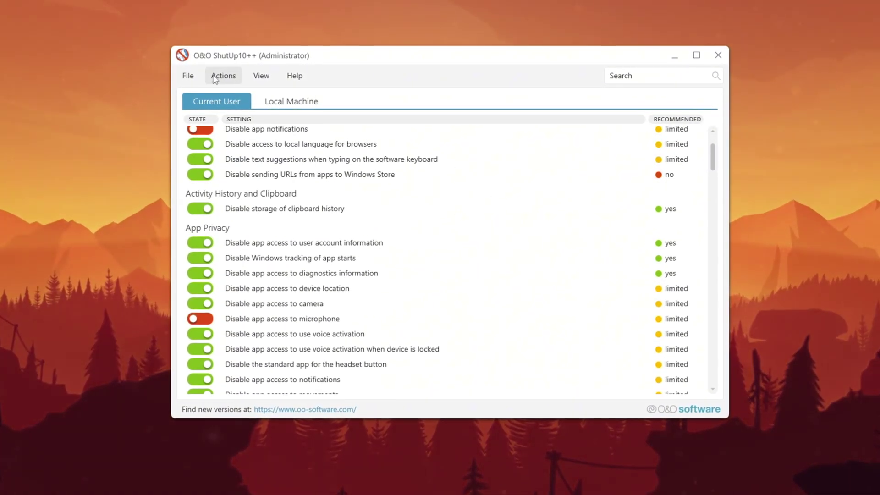
{"action": "left_click", "coordinate": [224, 76]}
{"action": "left_click", "coordinate": [266, 98]}
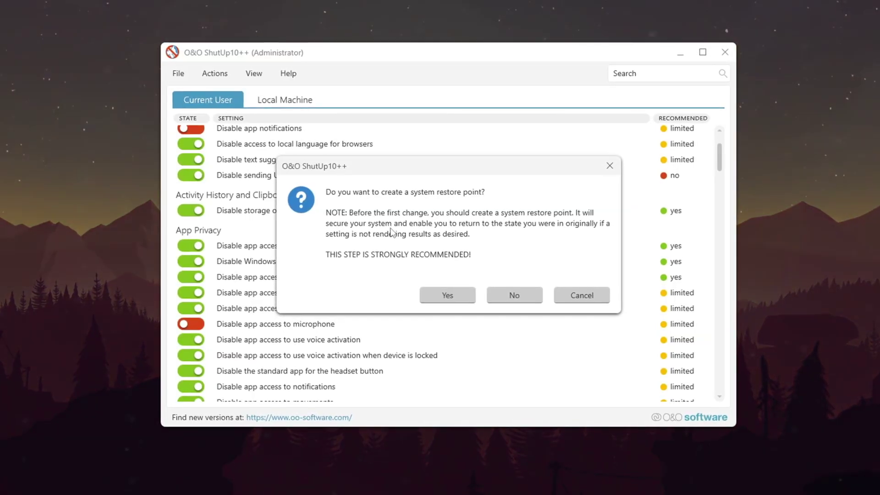
{"action": "left_click", "coordinate": [514, 294]}
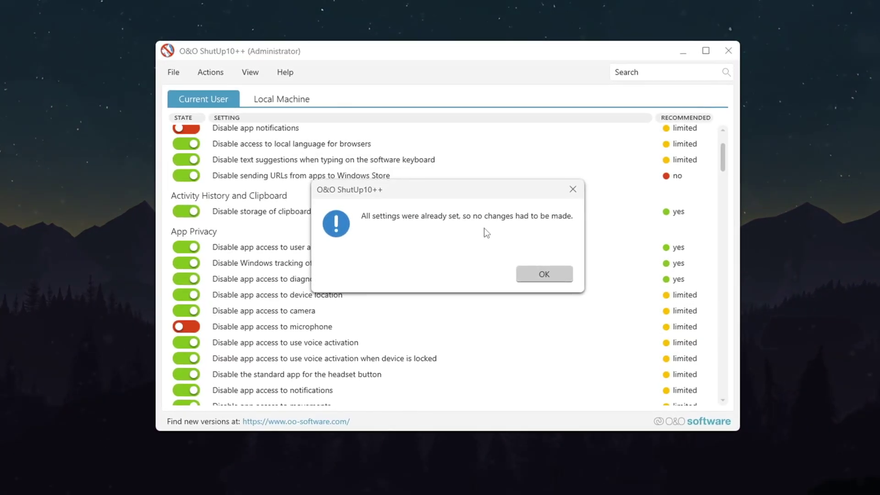
{"action": "left_click", "coordinate": [544, 274]}
Step: Review the settings list and close the Actions menu without further changes
{"action": "scroll", "coordinate": [506, 215], "scroll_direction": "down", "scroll_amount": 20}
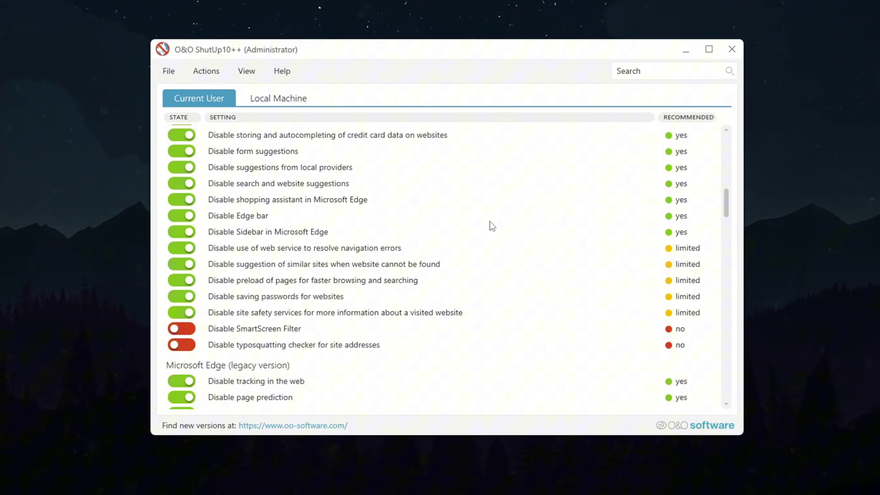
{"action": "scroll", "coordinate": [490, 225], "scroll_direction": "down", "scroll_amount": 20}
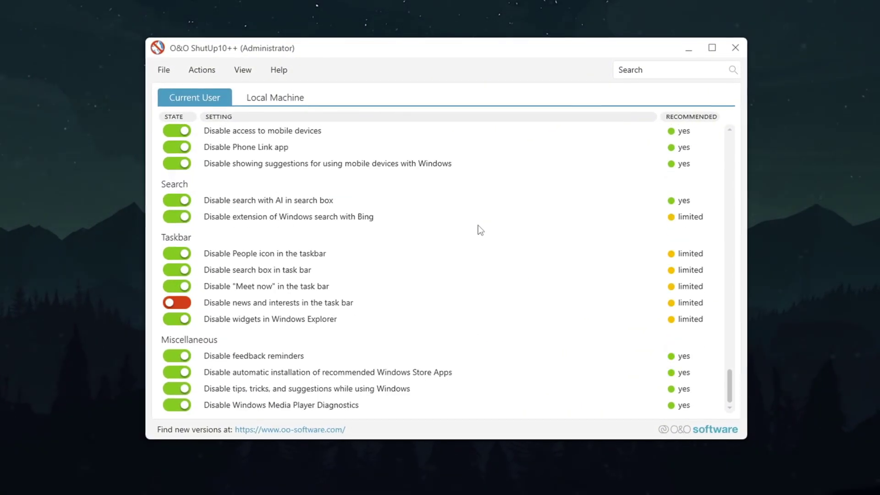
{"action": "scroll", "coordinate": [477, 229], "scroll_direction": "up", "scroll_amount": 15}
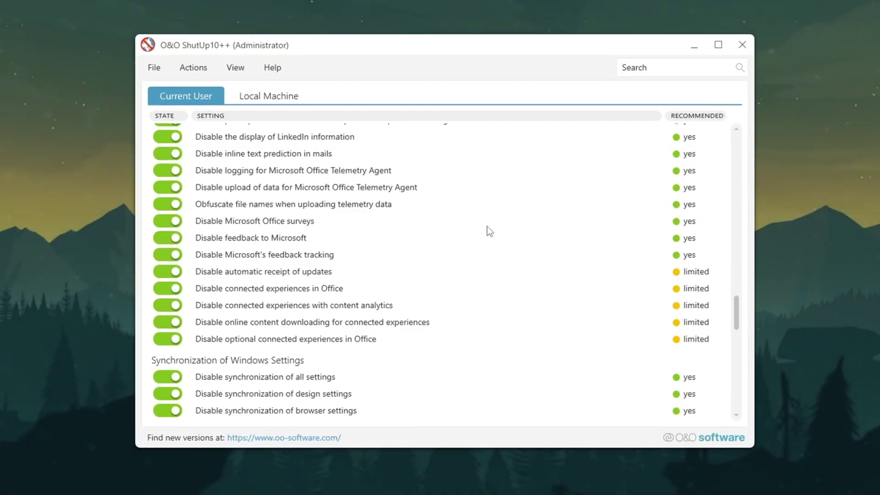
{"action": "left_click", "coordinate": [198, 70]}
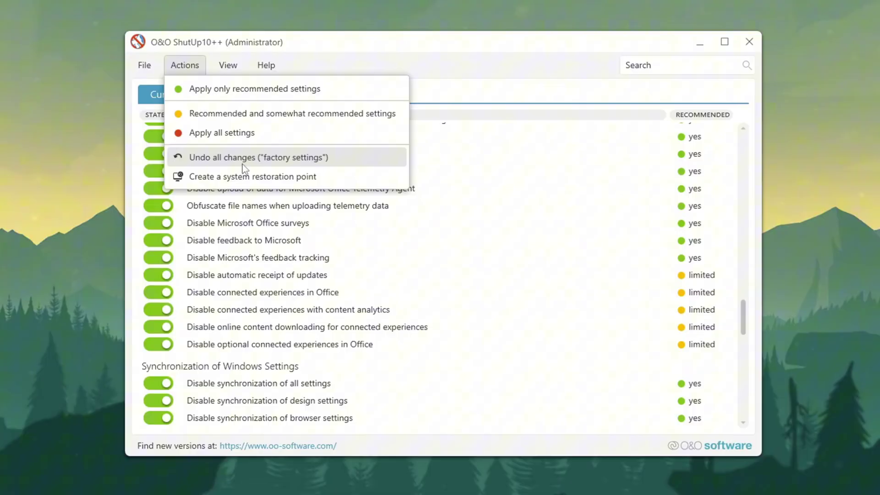
{"action": "left_click", "coordinate": [625, 81]}
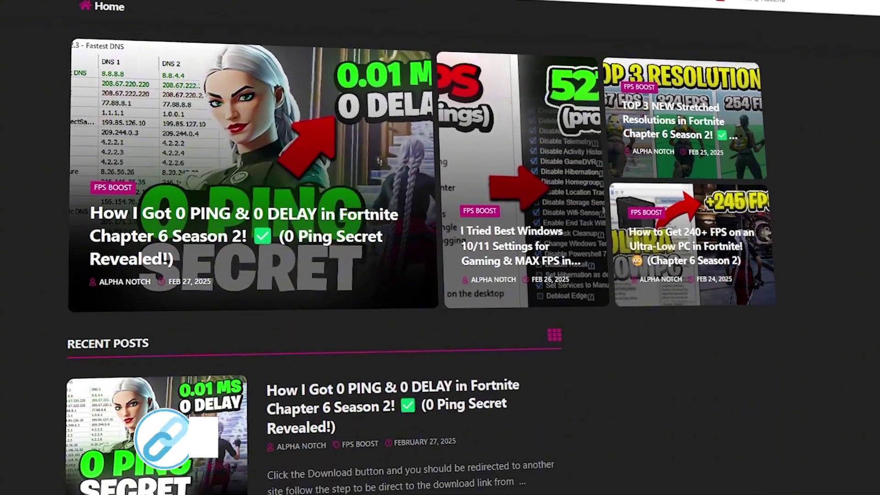
Step: Scroll down the ADEX Official blog's Recent Posts list
{"action": "scroll", "coordinate": [311, 247], "scroll_direction": "down", "scroll_amount": 8}
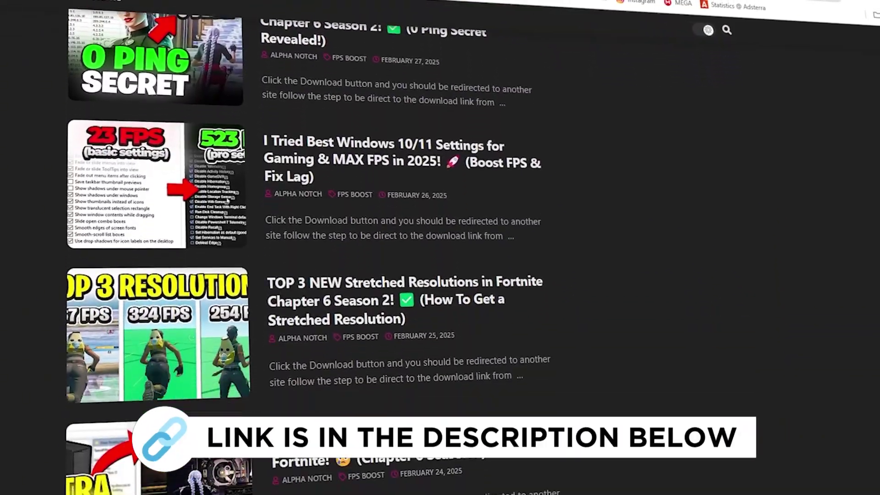
{"action": "scroll", "coordinate": [312, 248], "scroll_direction": "down", "scroll_amount": 7}
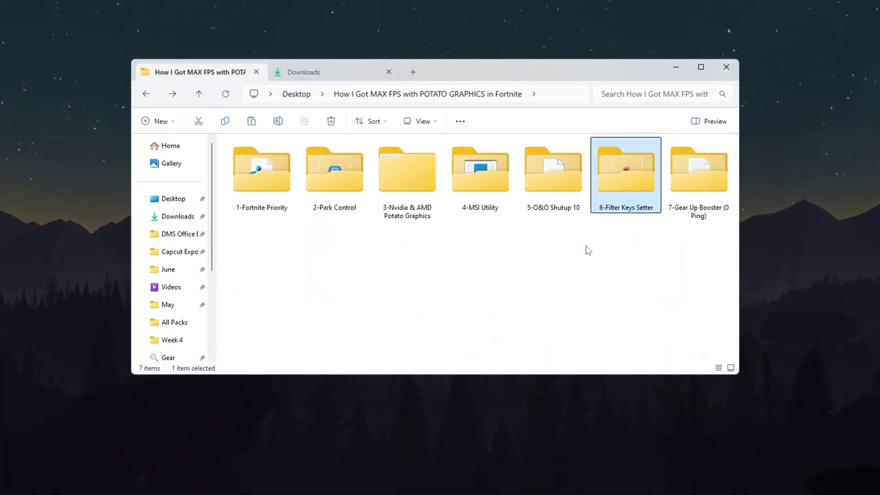
Step: Launch FilterKeysSetter.exe from the 6-Filter Keys Setter folder
{"action": "double_click", "coordinate": [634, 181]}
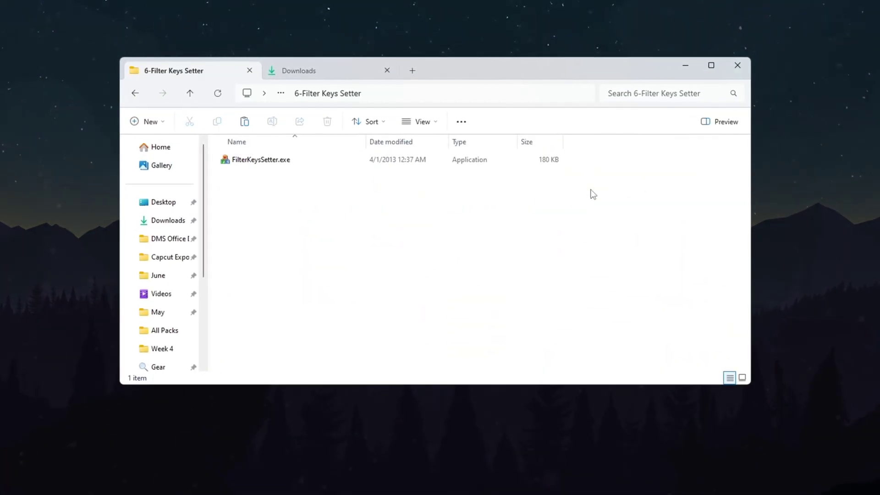
{"action": "left_click", "coordinate": [266, 164]}
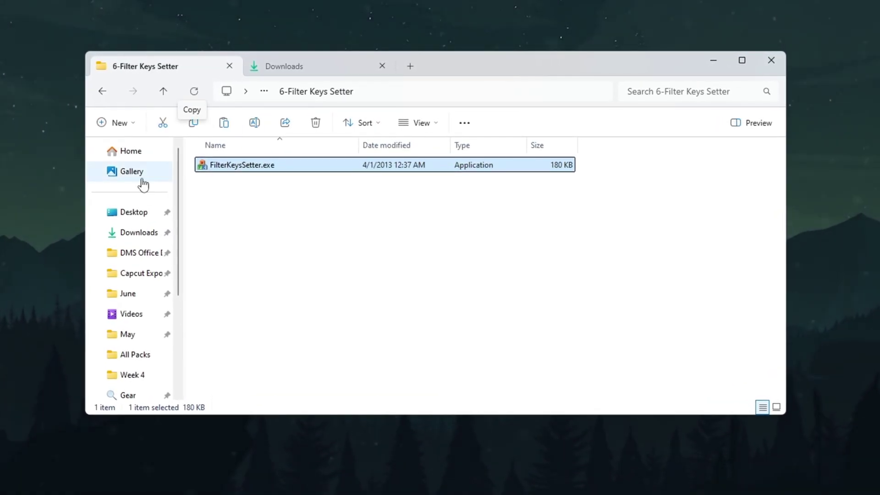
{"action": "double_click", "coordinate": [312, 168]}
{"action": "left_click", "coordinate": [716, 59]}
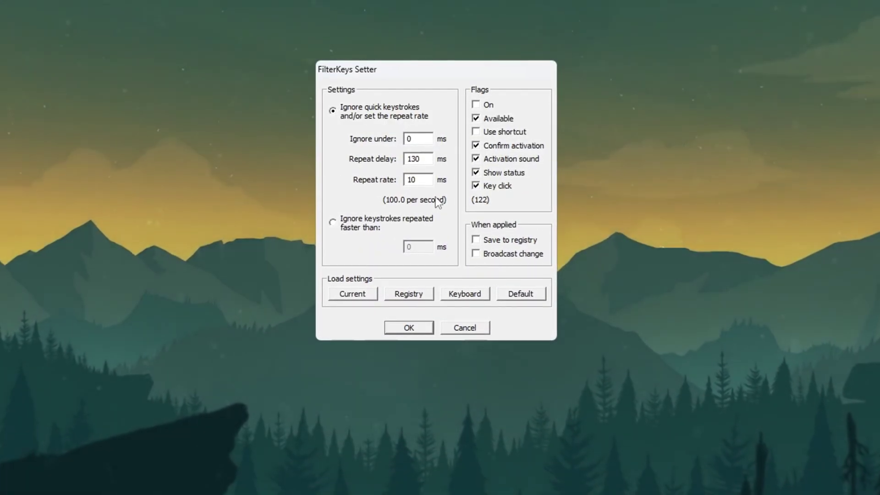
Step: Set Ignore under 0 ms, Repeat delay 130 ms, Repeat rate 10 ms, saved to registry
{"action": "double_click", "coordinate": [415, 139]}
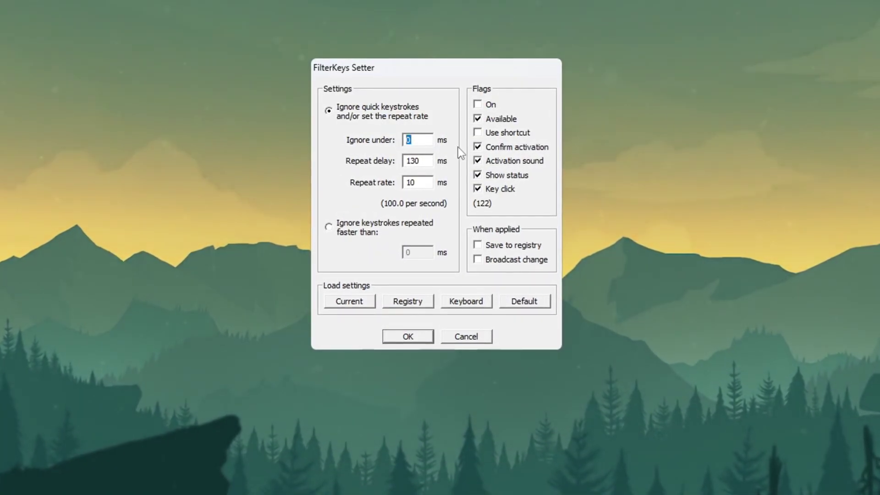
{"action": "left_click", "coordinate": [424, 140]}
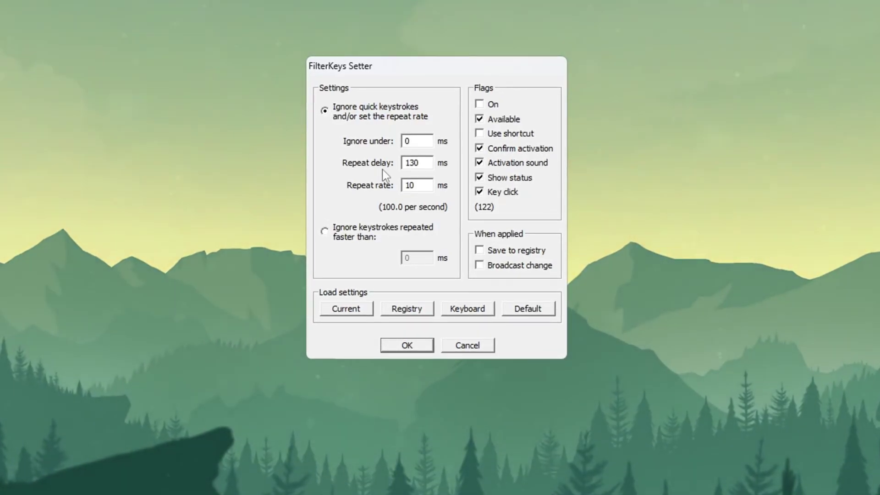
{"action": "double_click", "coordinate": [420, 166]}
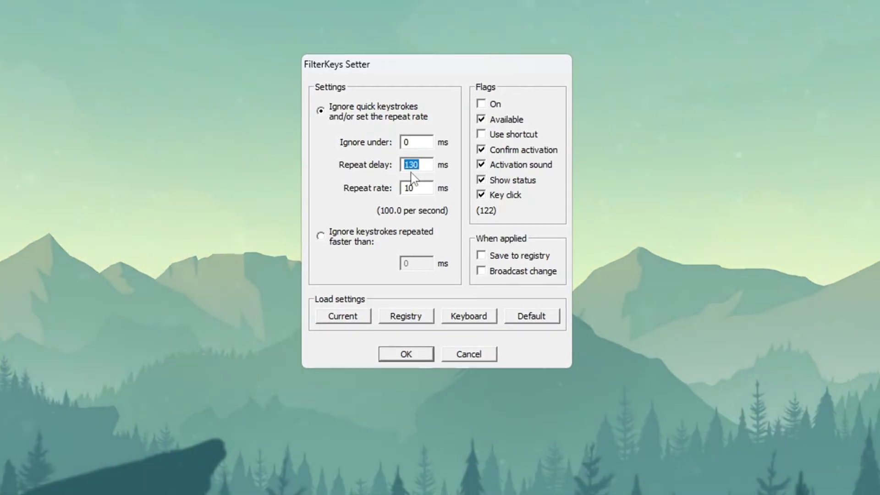
{"action": "double_click", "coordinate": [413, 189]}
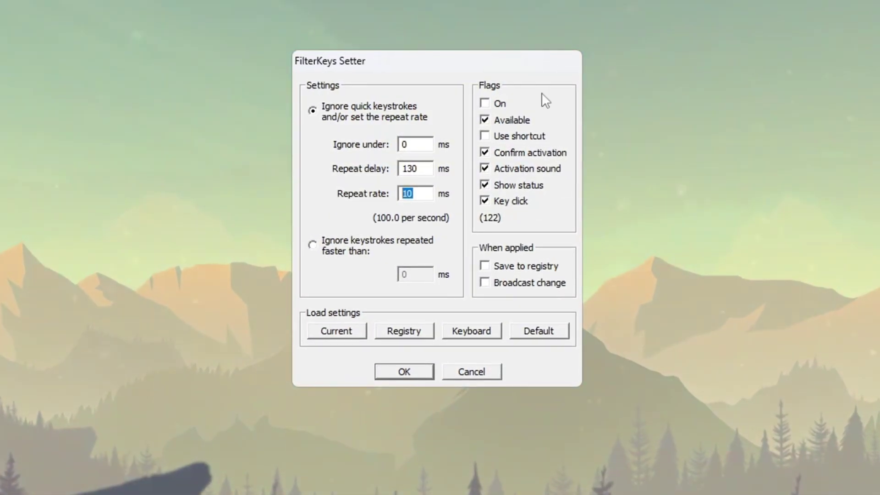
{"action": "left_click", "coordinate": [485, 268]}
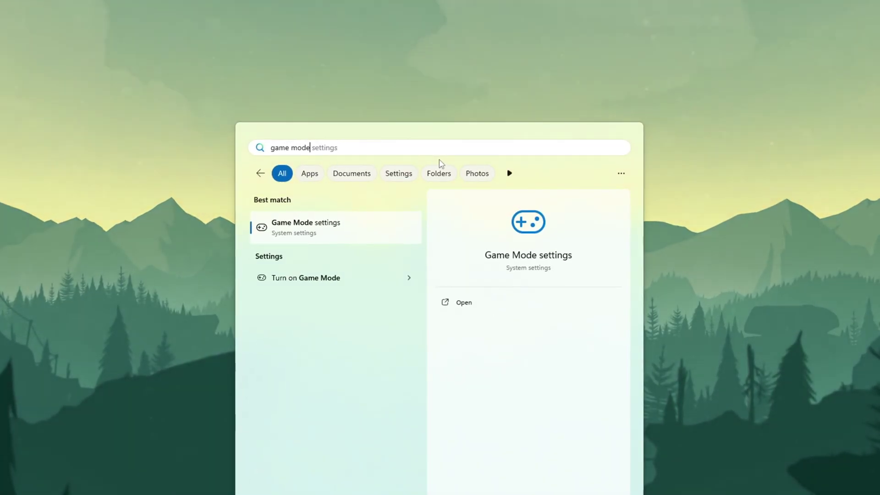
Step: Open Game Mode settings from the 'game mode' search result, with Game Mode on
{"action": "key", "text": "Return"}
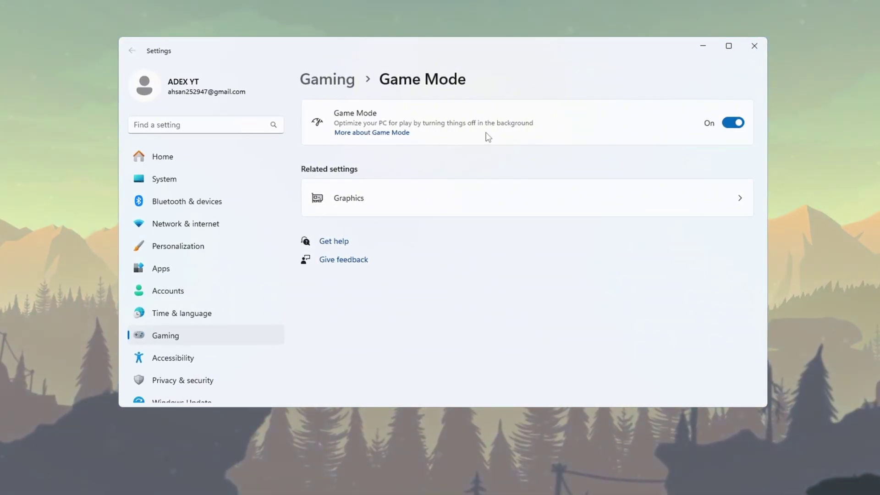
Step: Set FortniteLauncher.exe's graphics preference to High performance (GTX 1650 SUPER) in Display › Graphics
{"action": "left_click", "coordinate": [362, 202]}
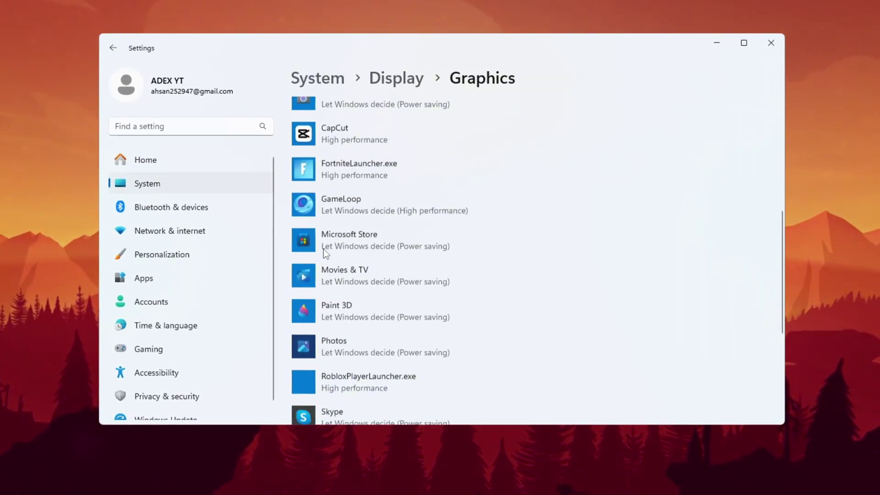
{"action": "left_click", "coordinate": [359, 210]}
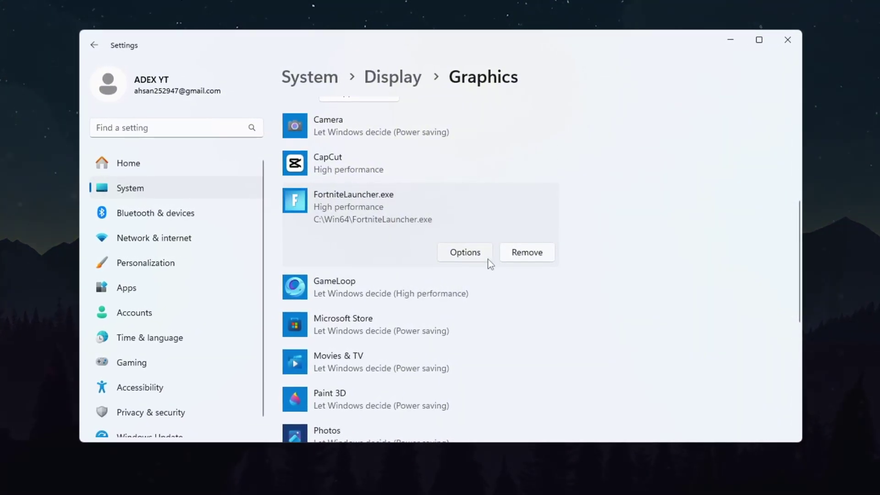
{"action": "left_click", "coordinate": [472, 259]}
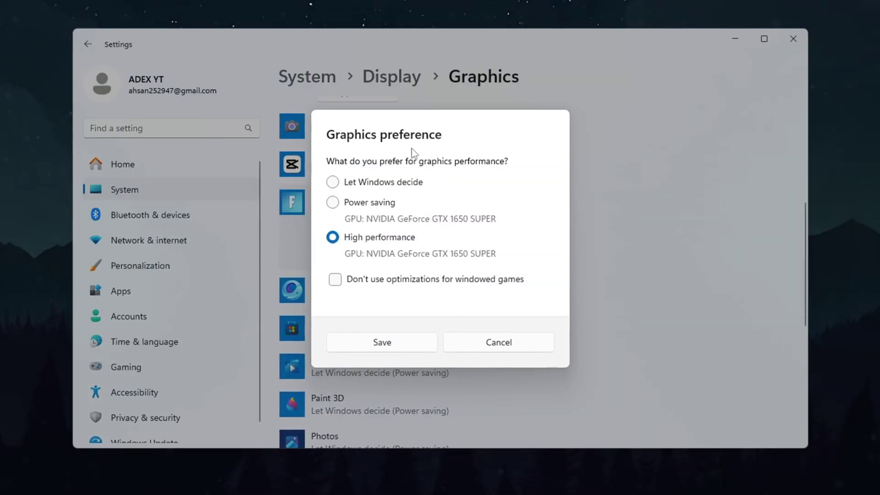
{"action": "left_click", "coordinate": [391, 346]}
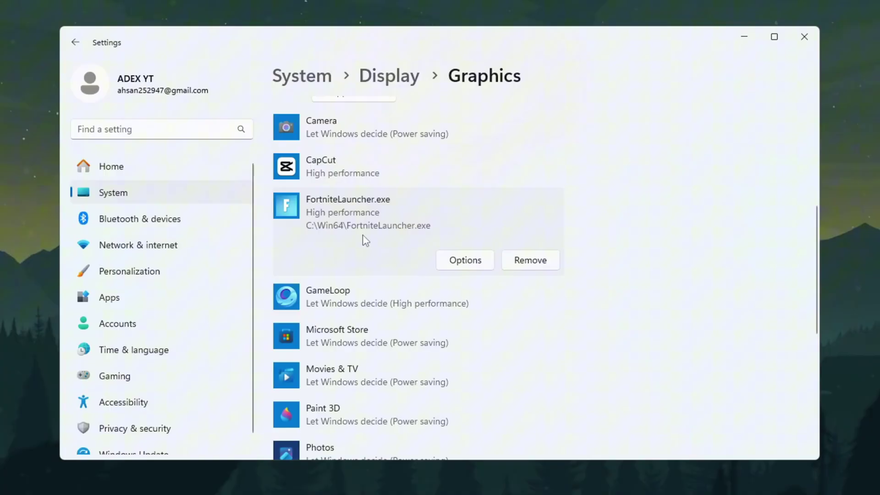